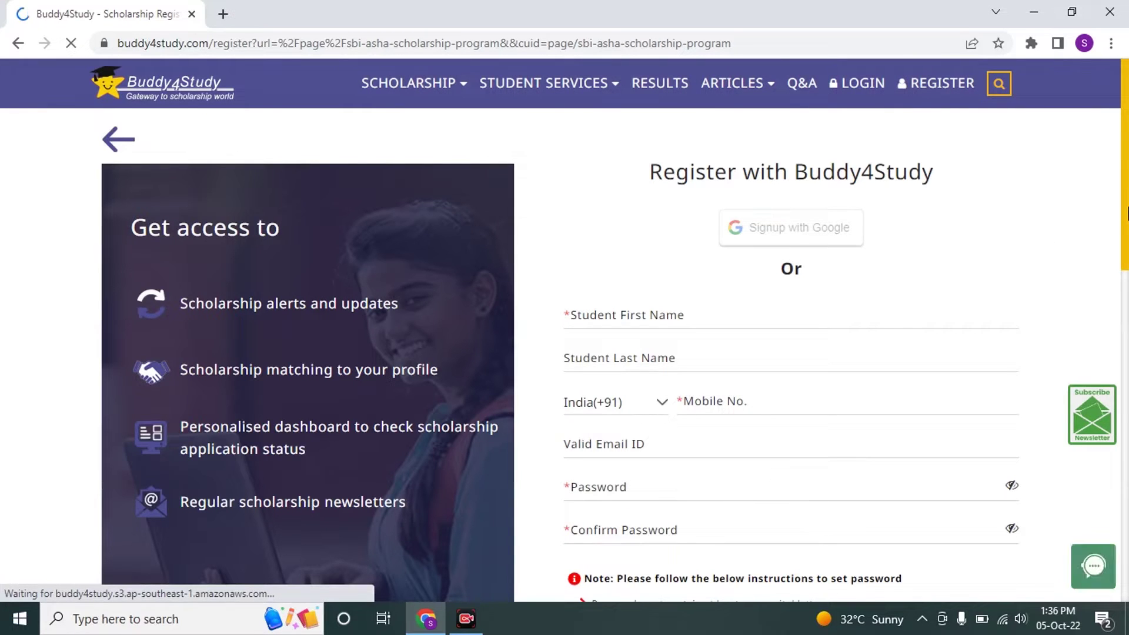
- Decline the scholarship alerts prompt, submit the student registration form and verify the OTP sent to the mobile number
scroll(1127, 180, "down", 2)
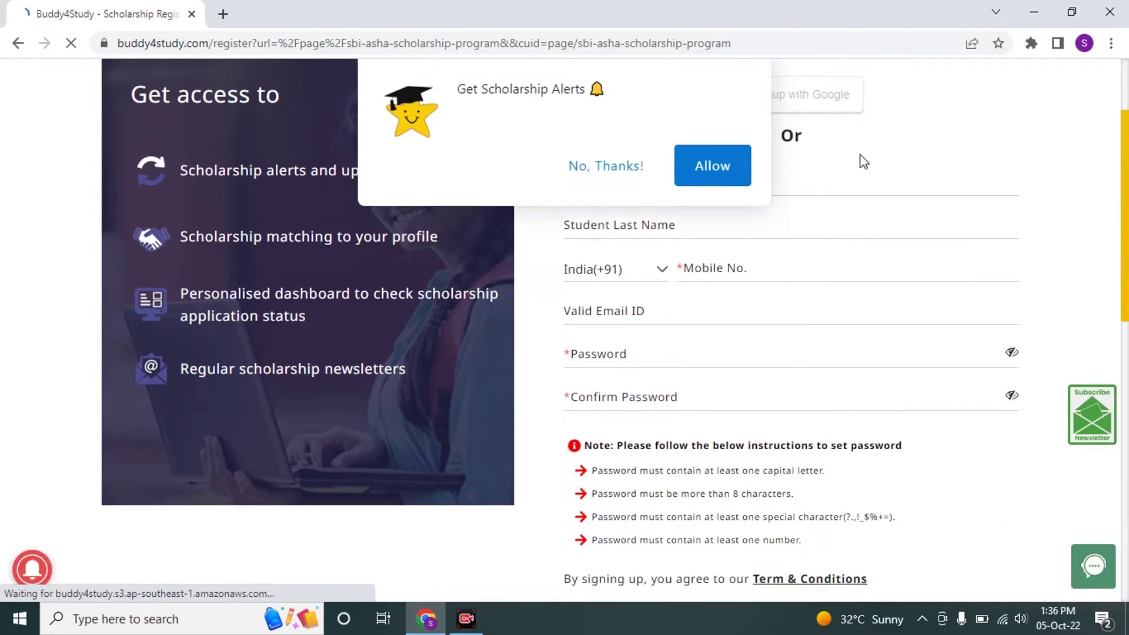
left_click(626, 167)
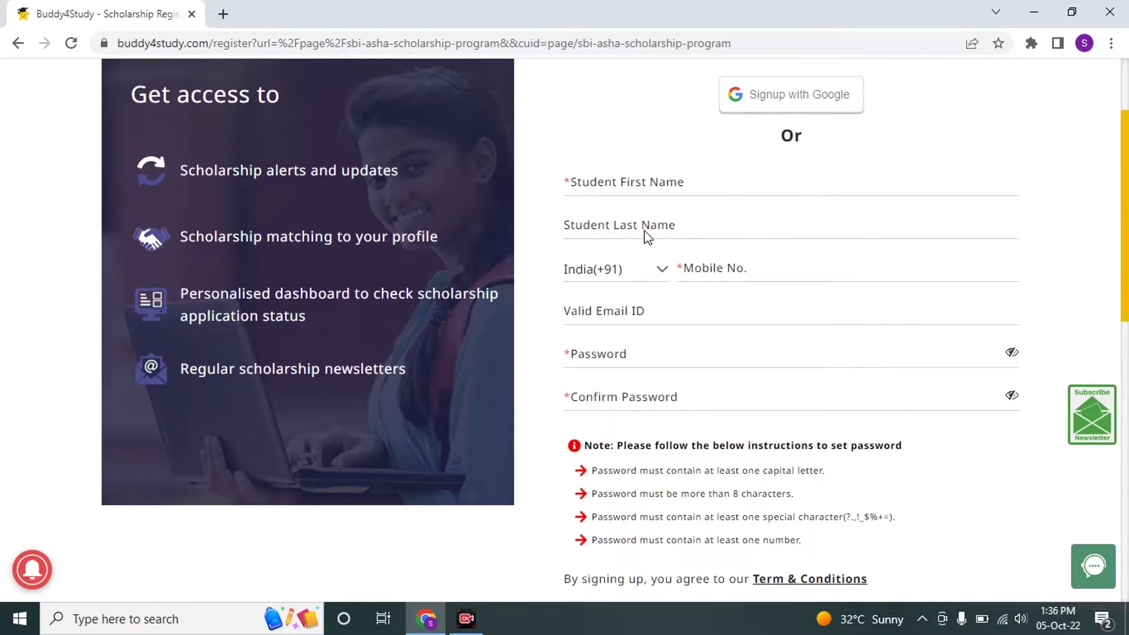
left_click(767, 268)
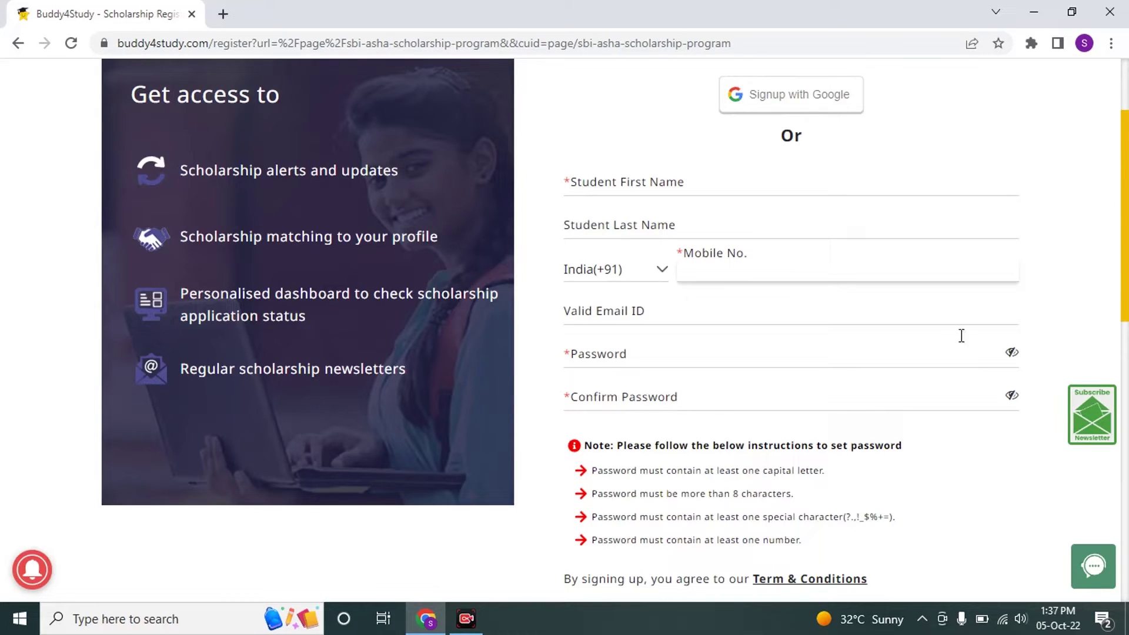
scroll(1127, 270, "down", 3)
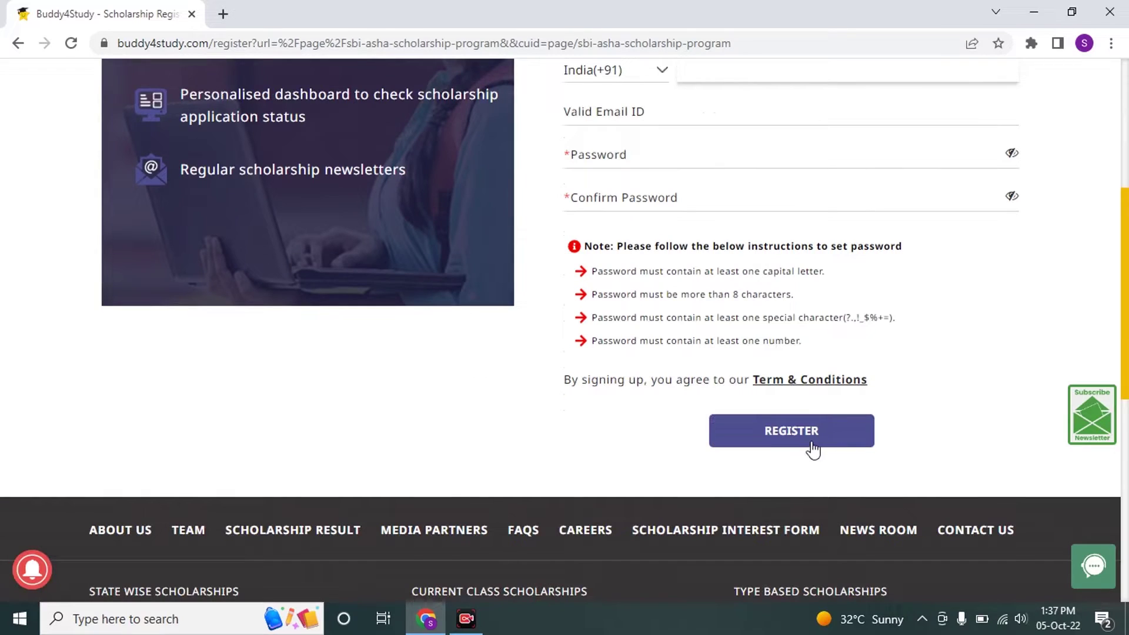
left_click(812, 447)
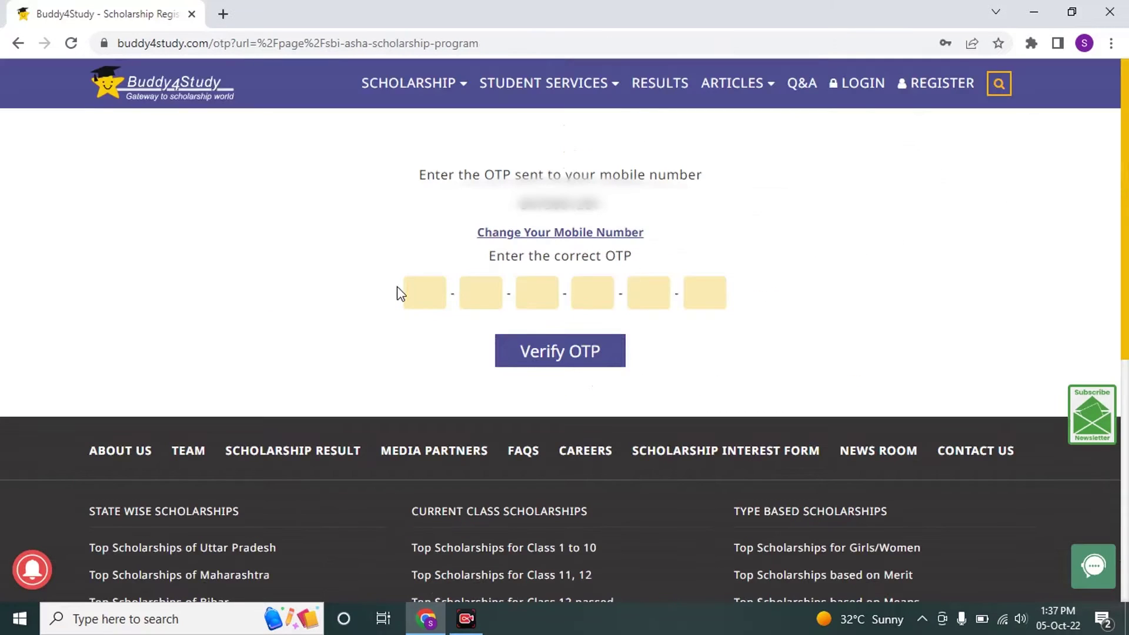
left_click(577, 350)
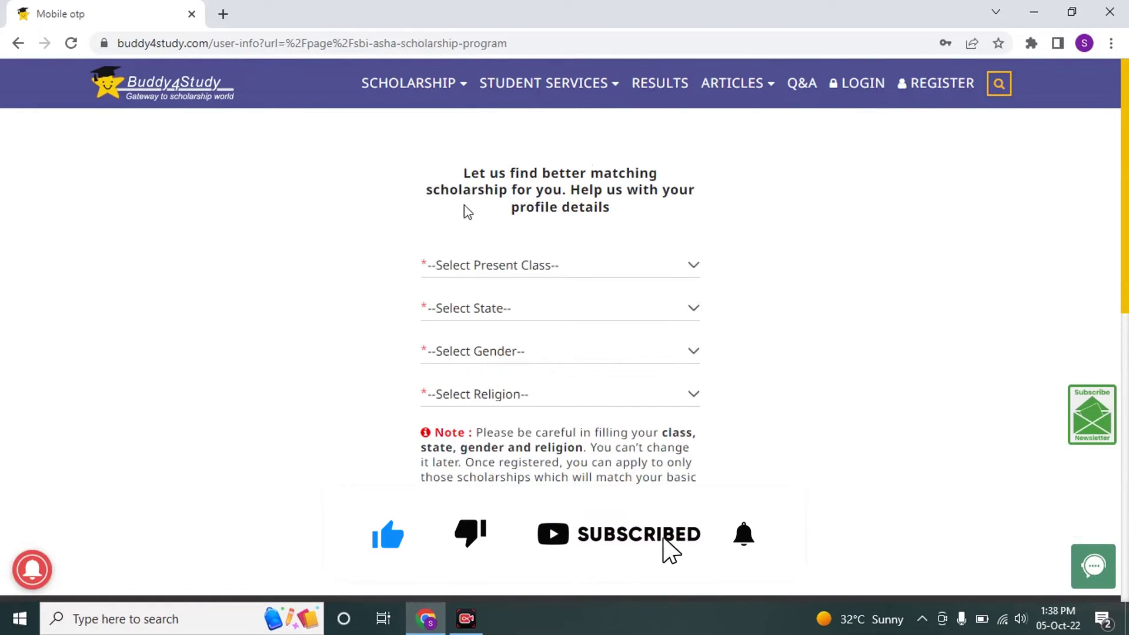
- Look through the choices for present class, state, gender and religion in the profile details form
left_click(584, 269)
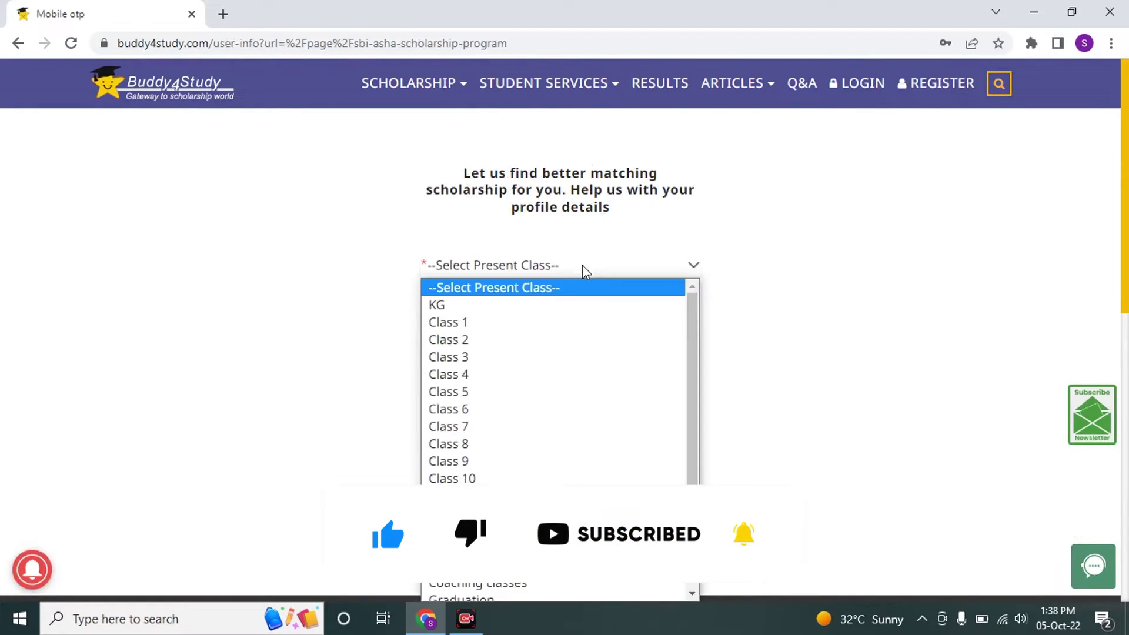
left_click(798, 350)
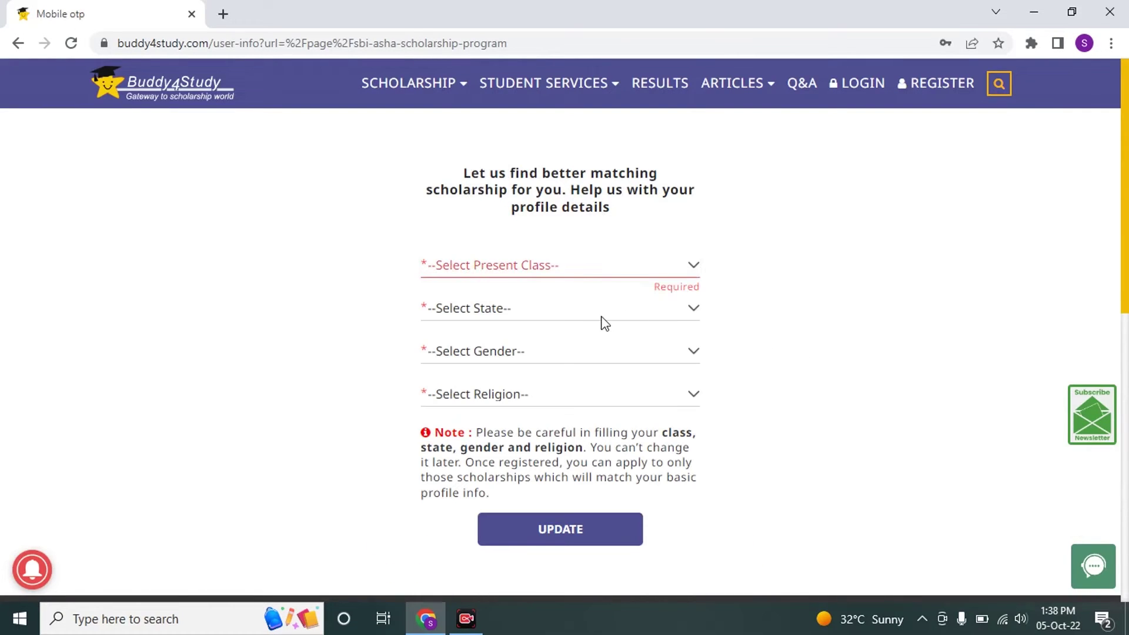
left_click(606, 323)
left_click(814, 383)
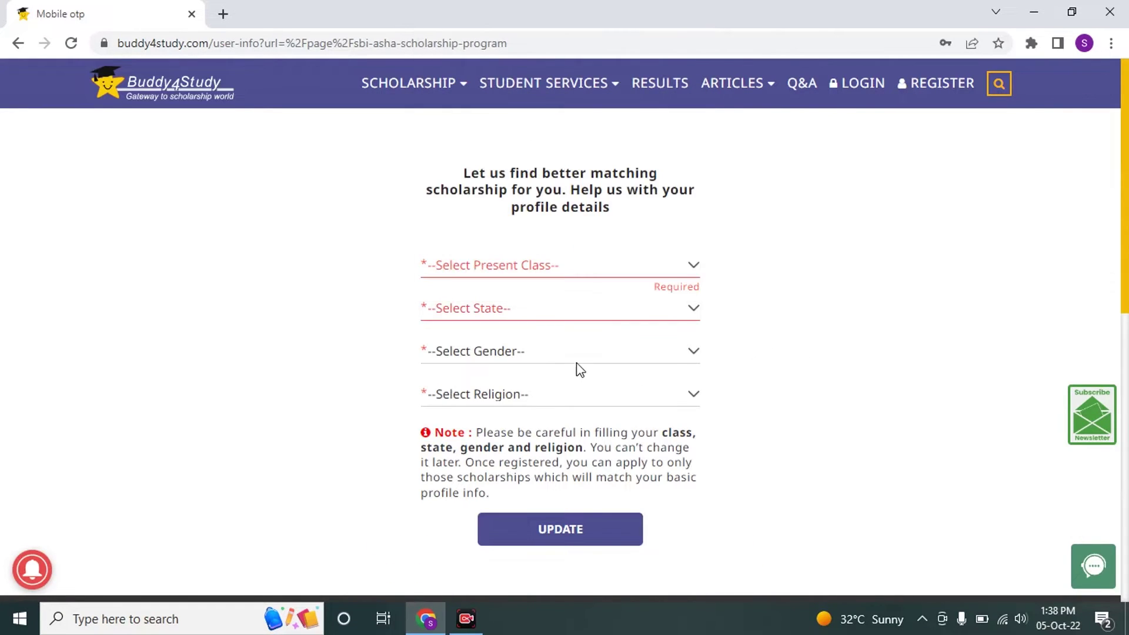
left_click(576, 363)
left_click(784, 363)
left_click(566, 390)
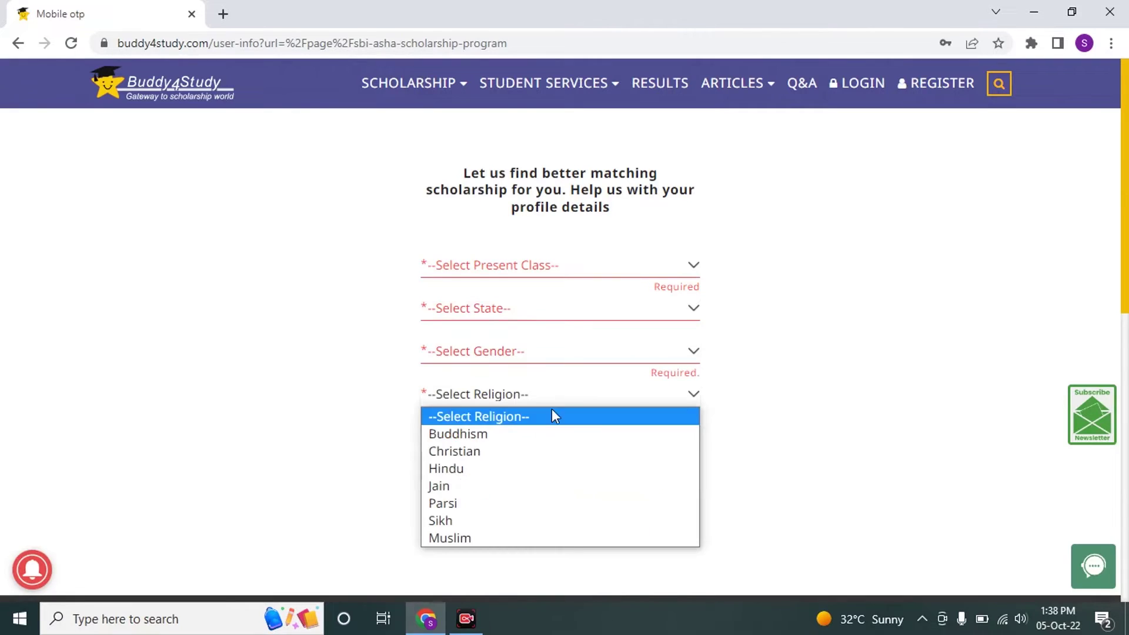
left_click(832, 397)
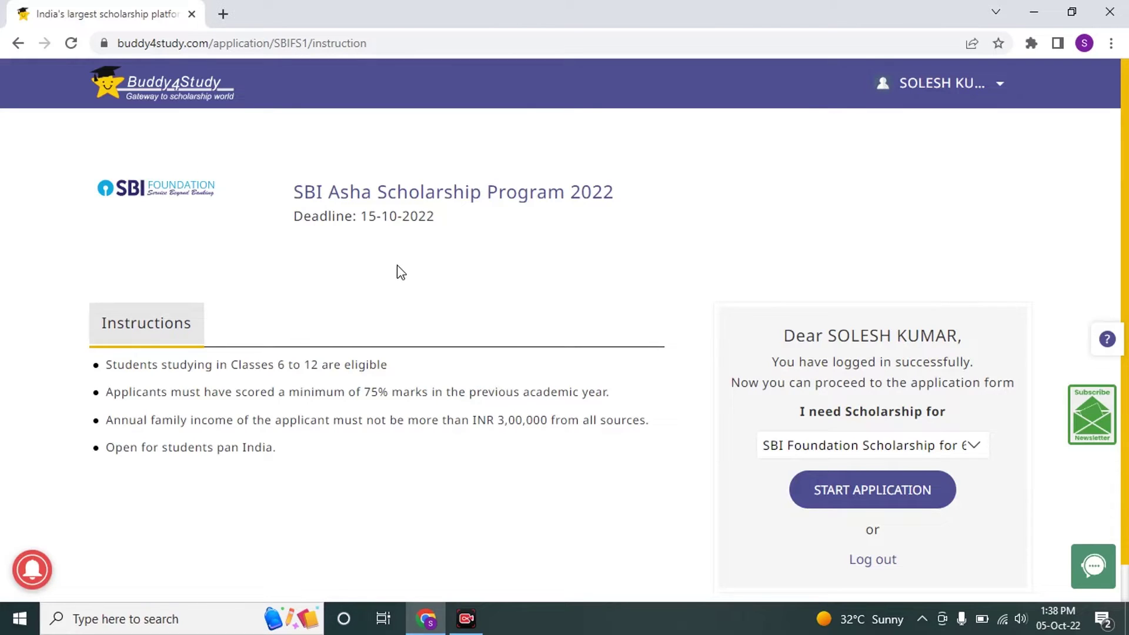
- Choose SBI Foundation Scholarship for 6-12th Students as the needed scholarship and start the application
left_click(962, 90)
left_click(933, 446)
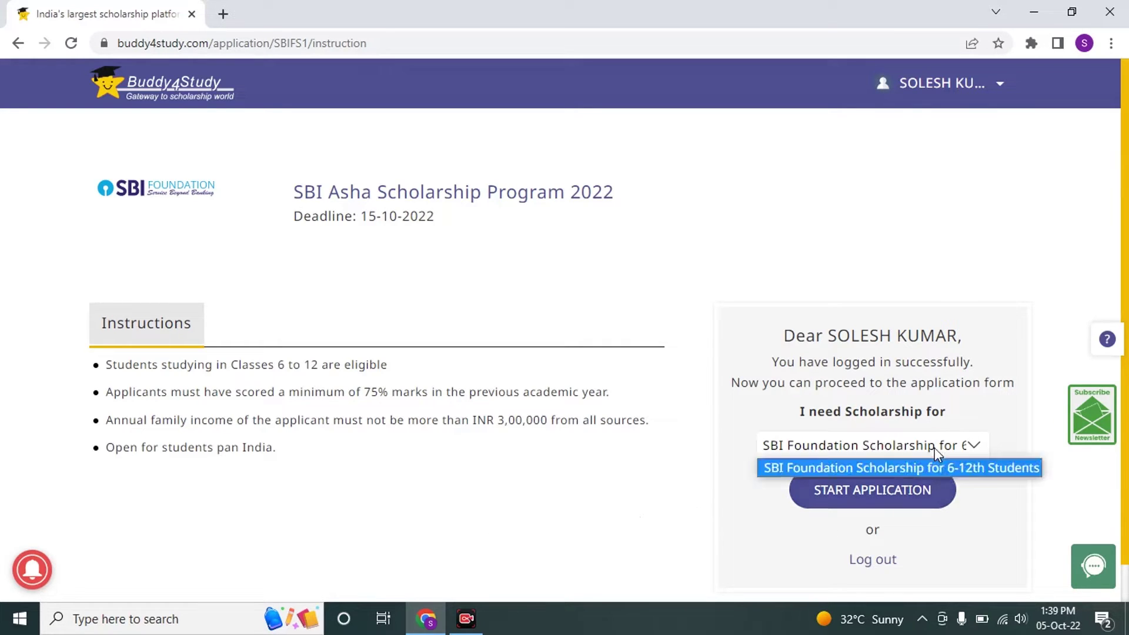
left_click(926, 467)
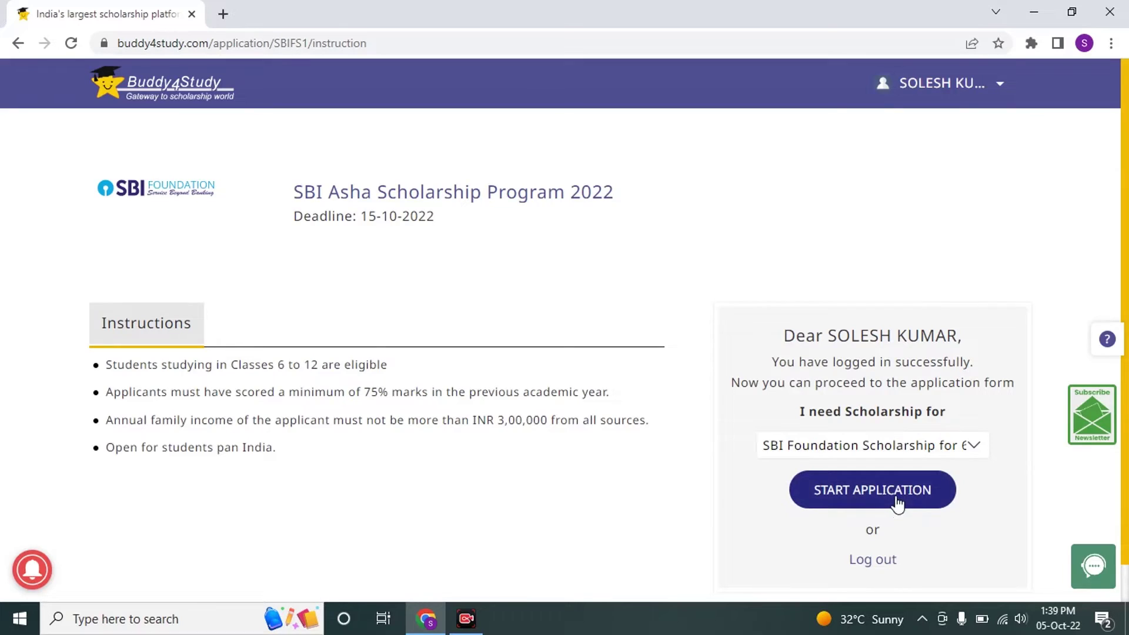
left_click(897, 503)
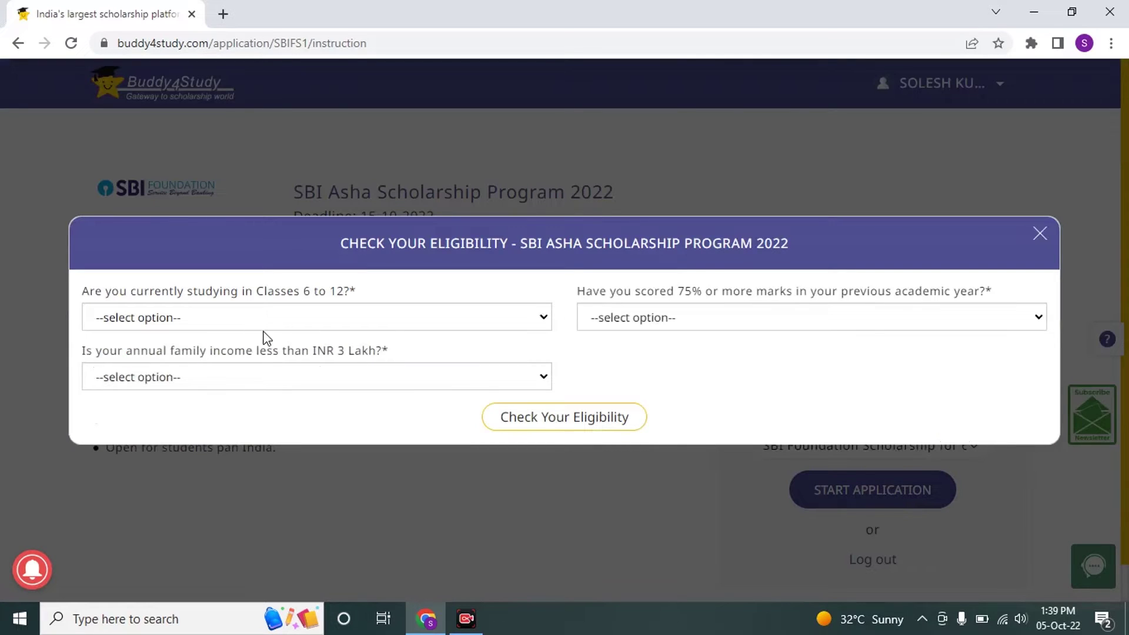
- Answer the eligibility questions on class, previous marks and family income, check eligibility and continue to the application form
left_click(179, 324)
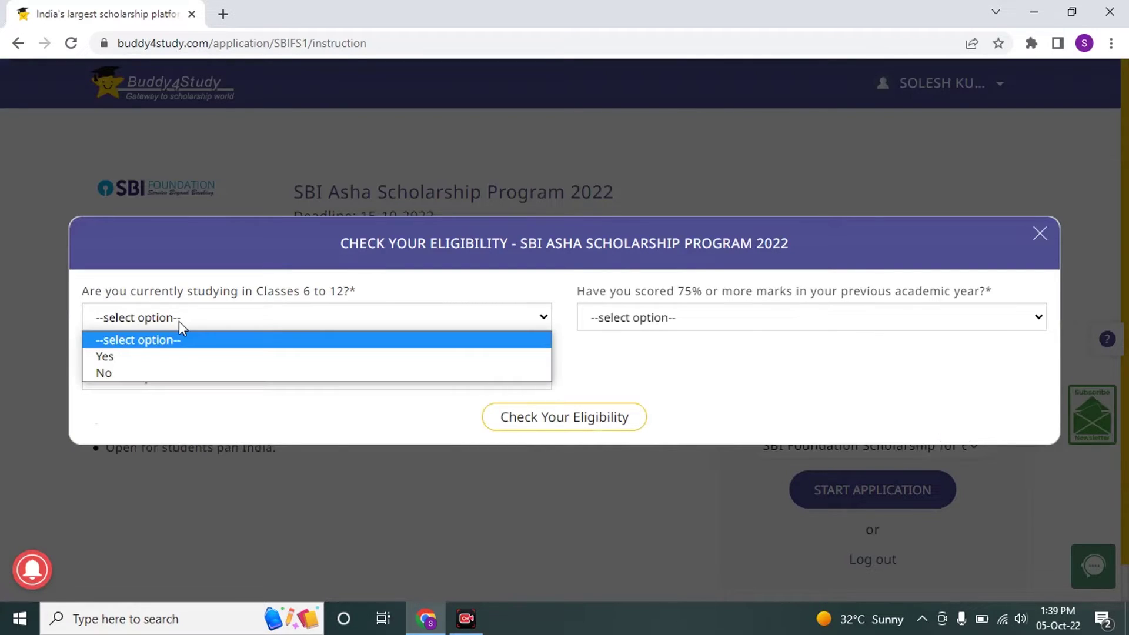
left_click(179, 321)
left_click(738, 332)
left_click(206, 379)
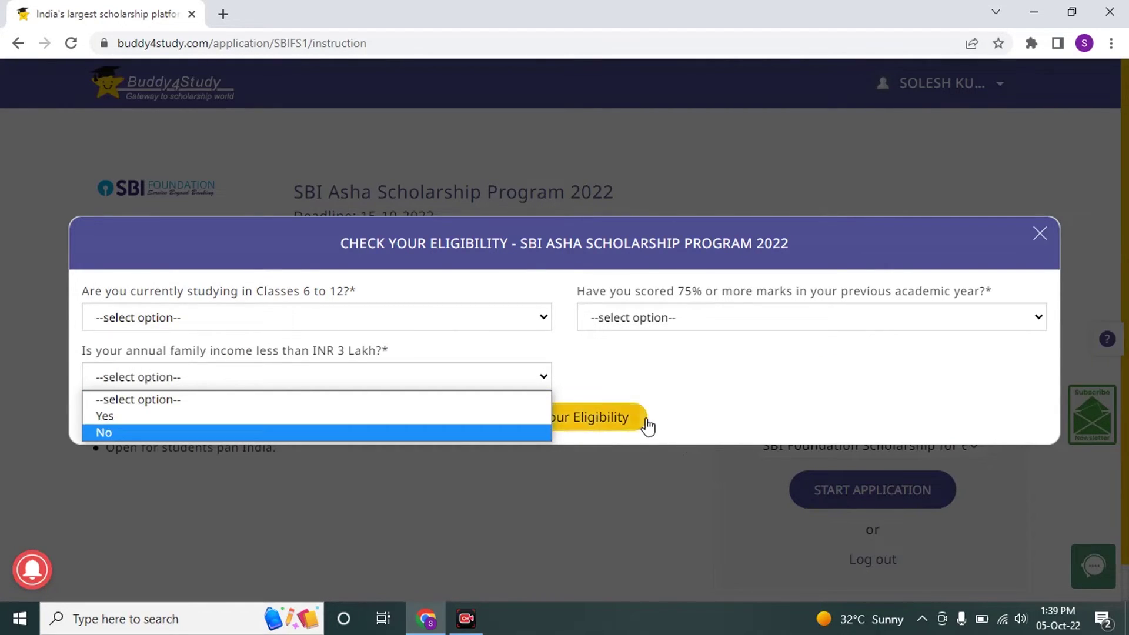
left_click(613, 416)
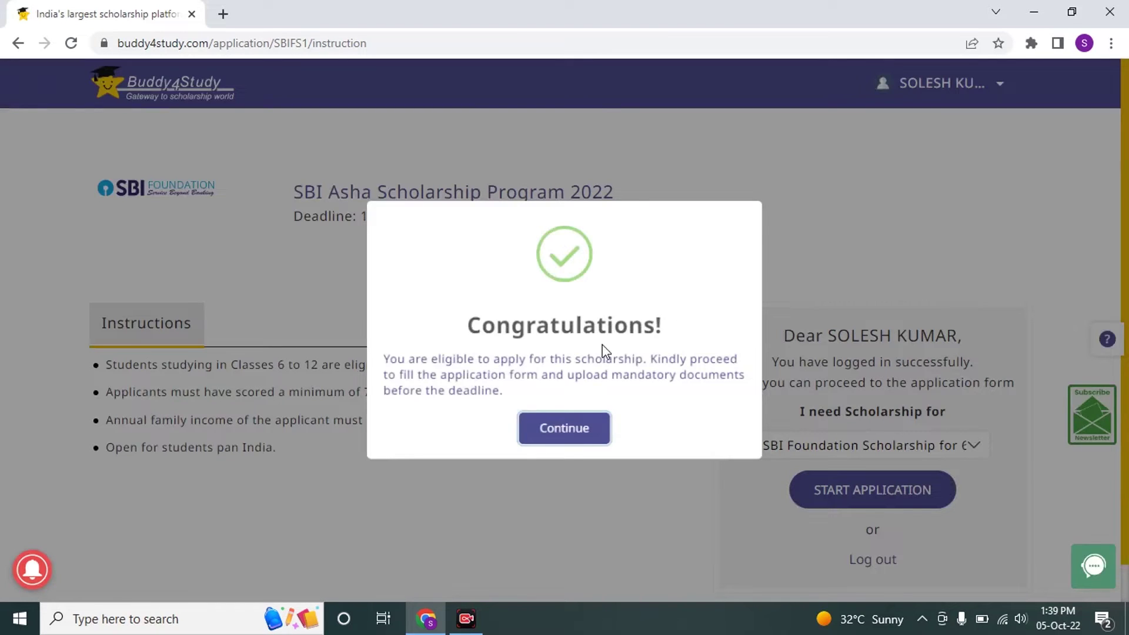
left_click(568, 429)
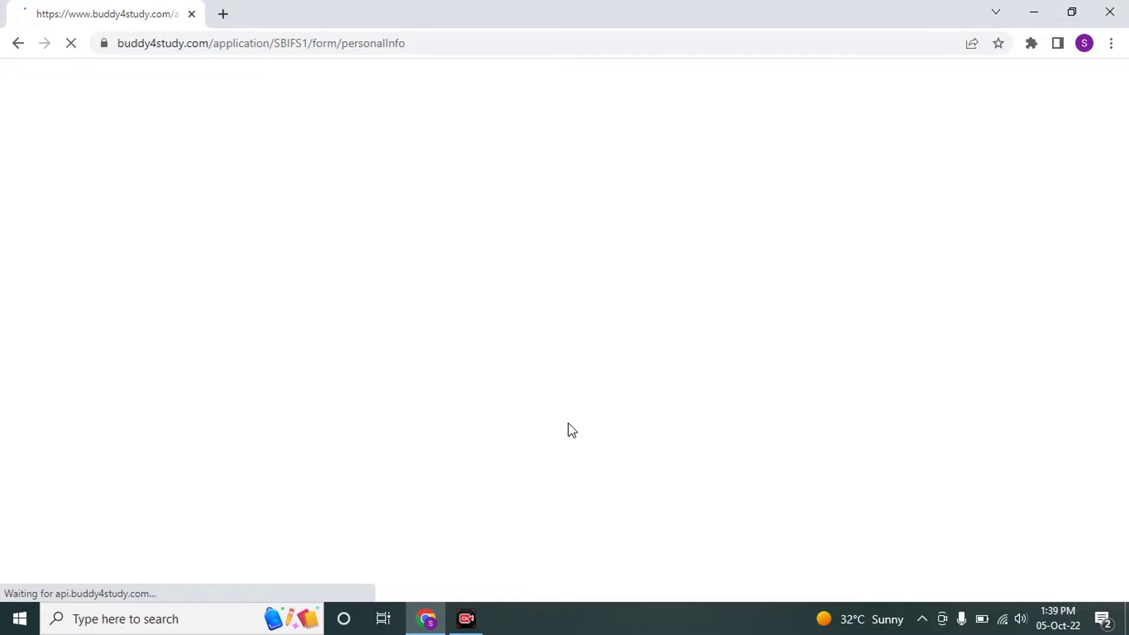
- Examine the required fields in the student's personal details, including the permanent and correspondence address sections
left_click_drag(1126, 176, 1127, 241)
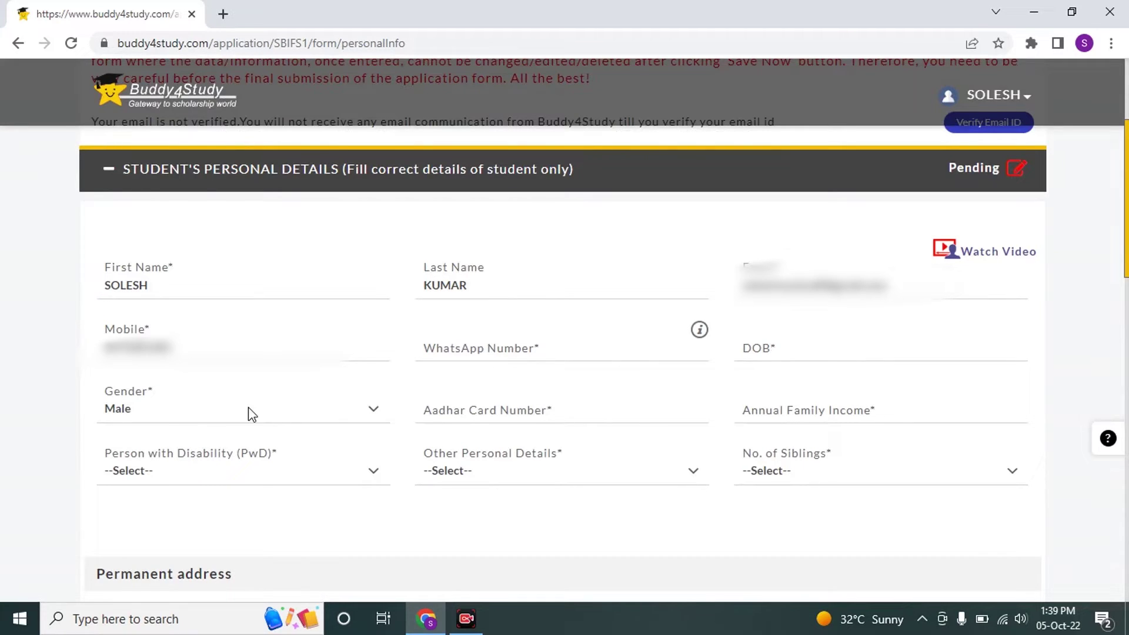
left_click(495, 415)
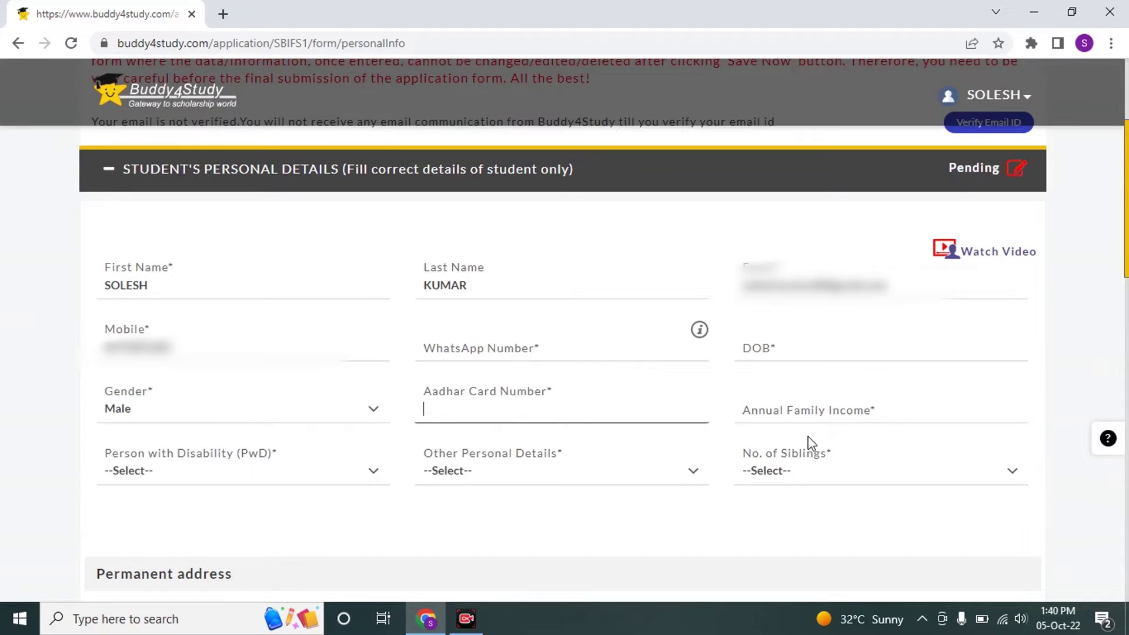
left_click(811, 416)
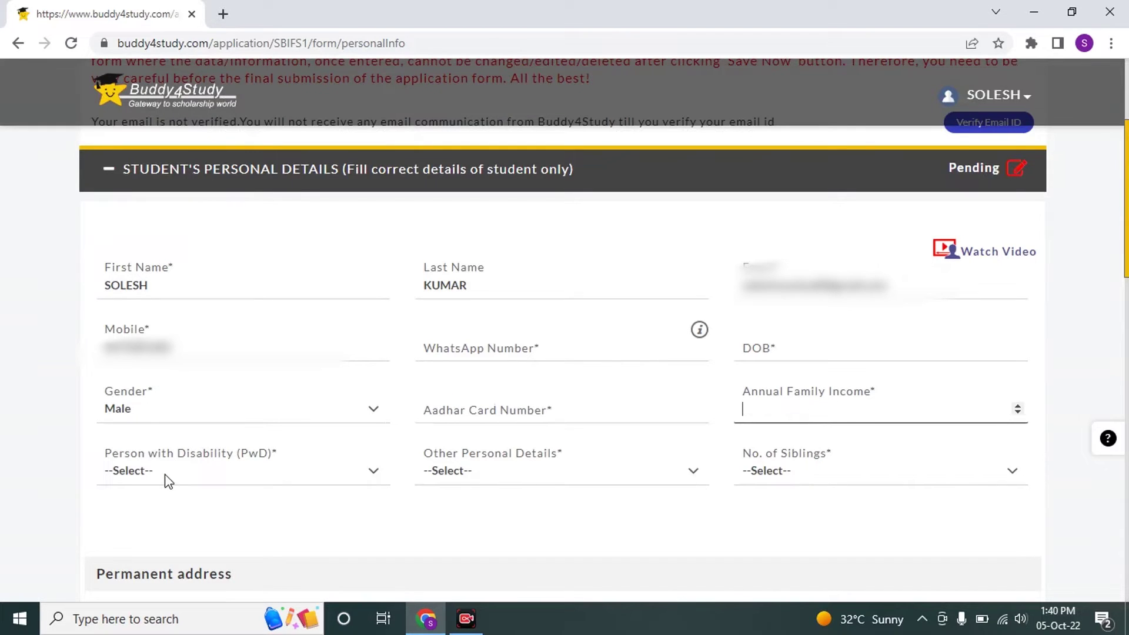
left_click(475, 481)
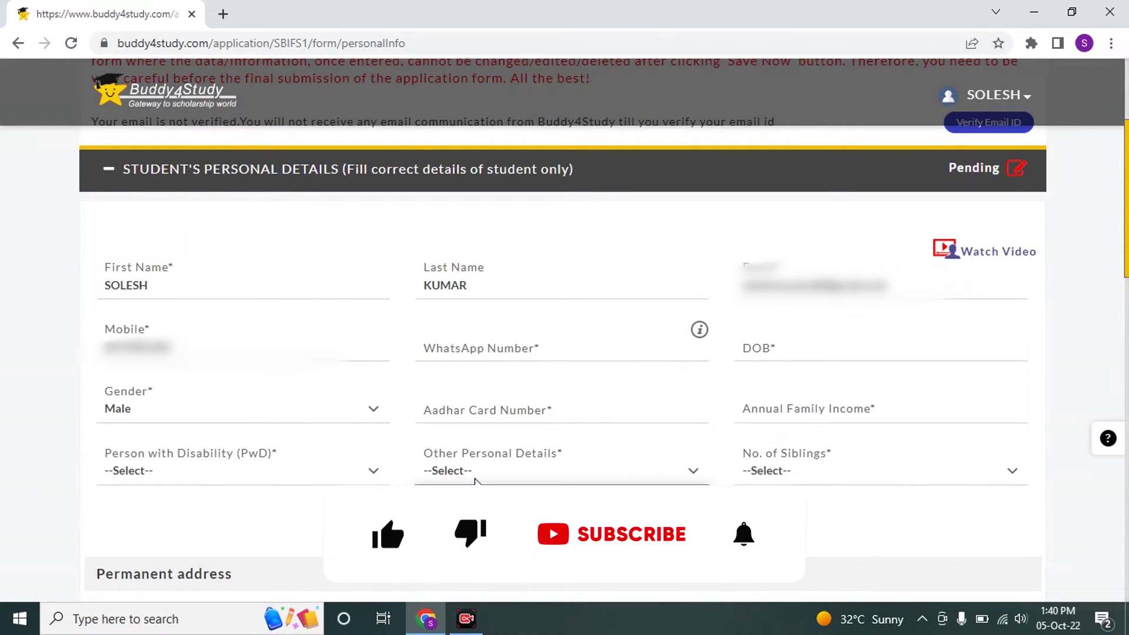
left_click(807, 482)
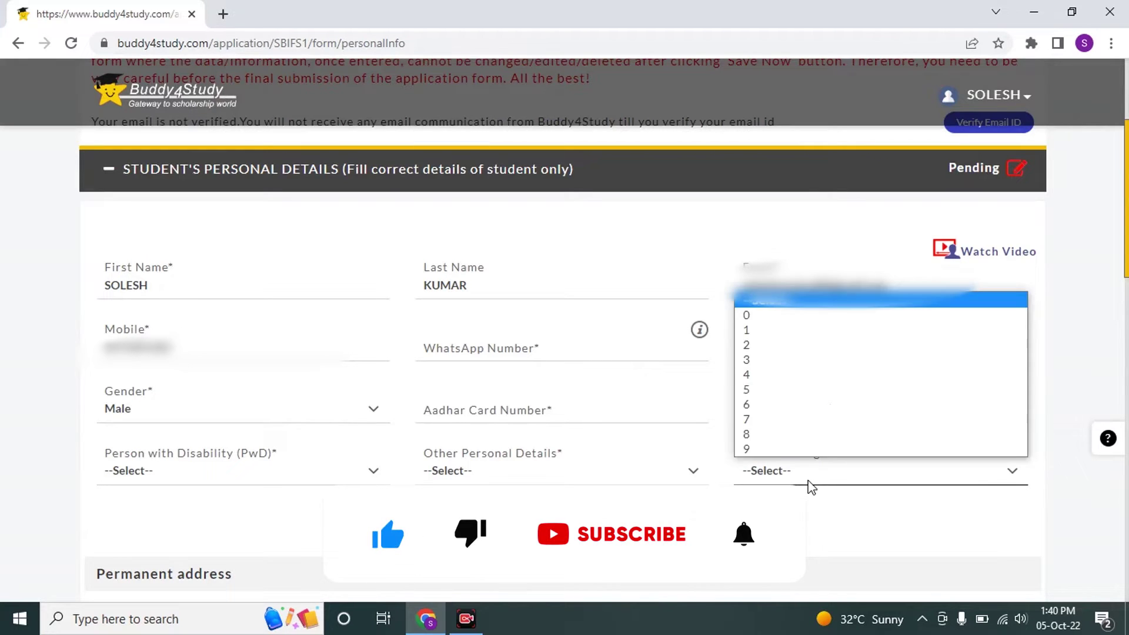
scroll(565, 327, "down", 3)
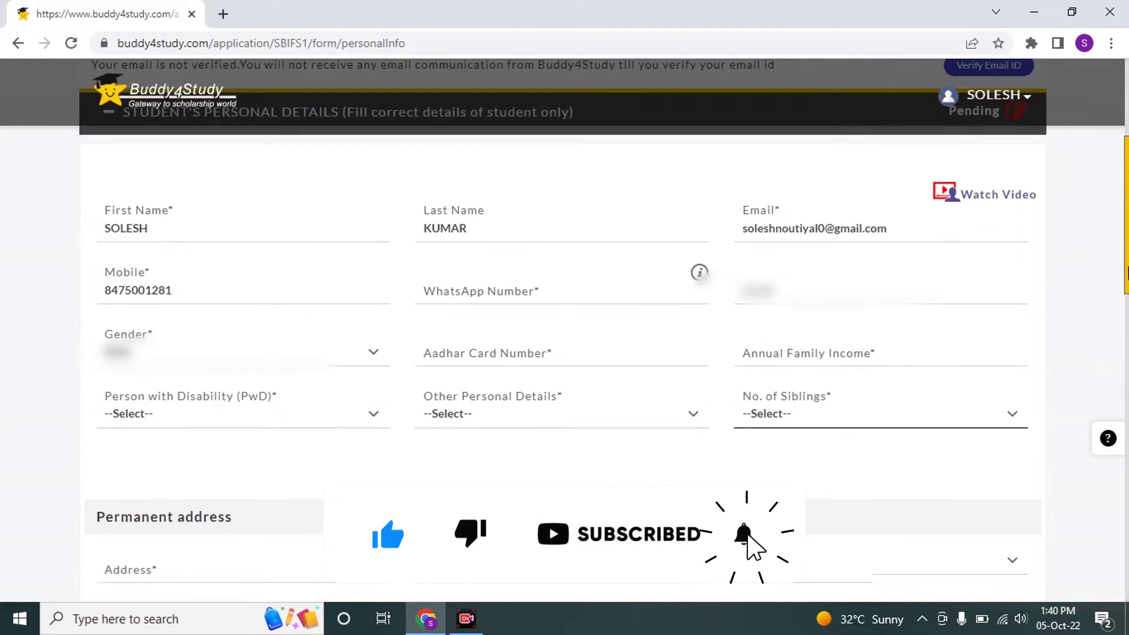
scroll(340, 329, "down", 3)
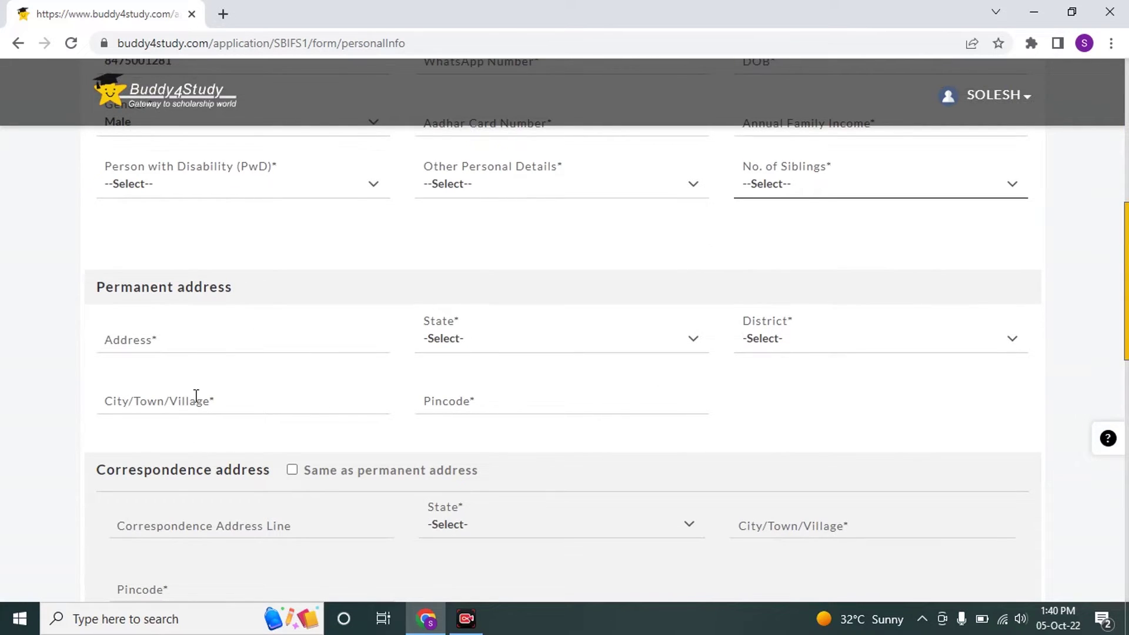
scroll(1035, 388, "down", 2)
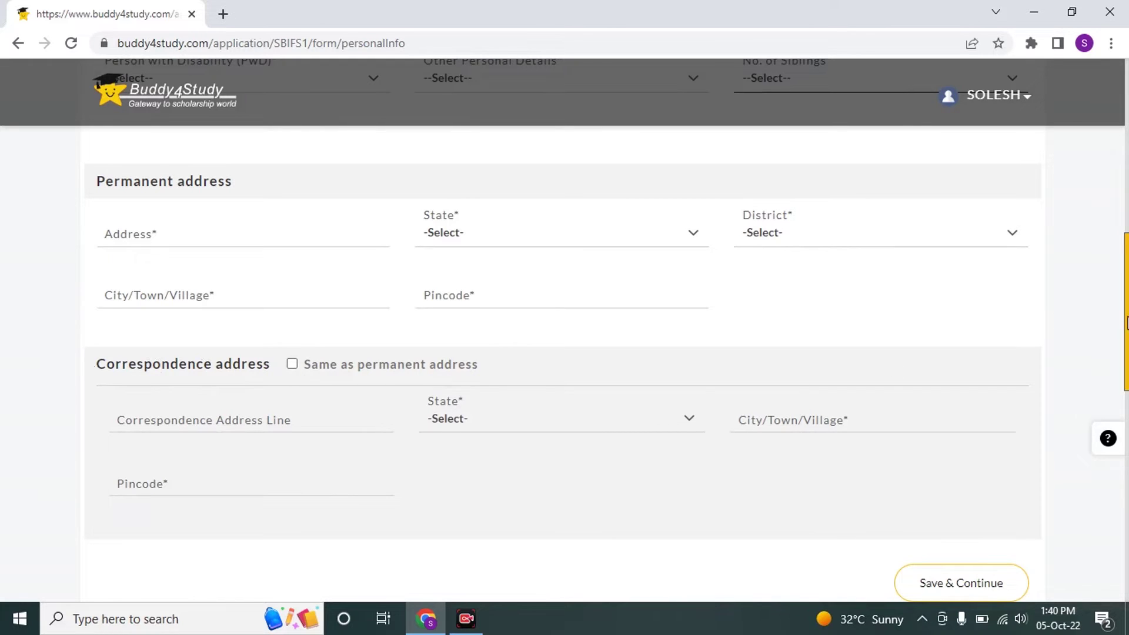
scroll(1126, 322, "down", 4)
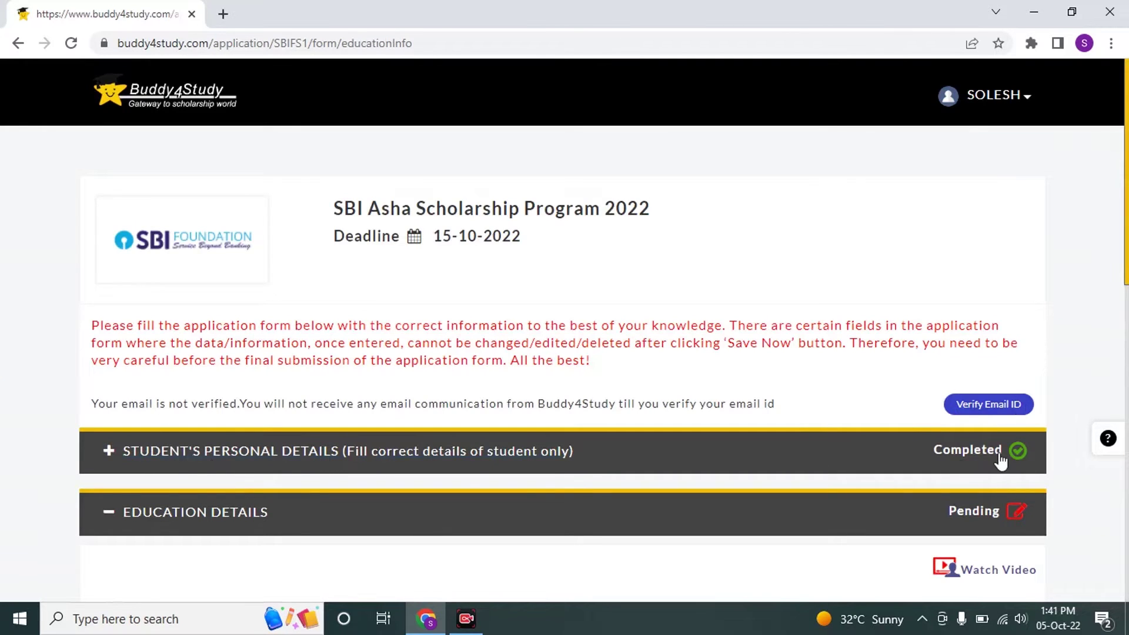
- Set the present class to Class 11 in the education details
scroll(1127, 260, "down", 1)
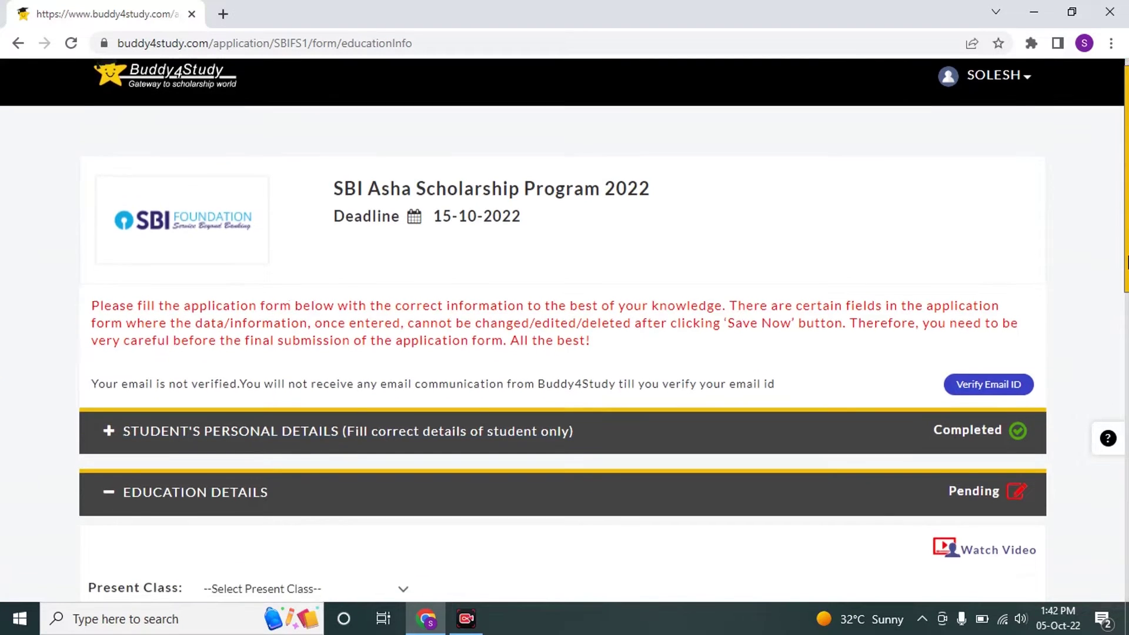
scroll(1127, 260, "down", 3)
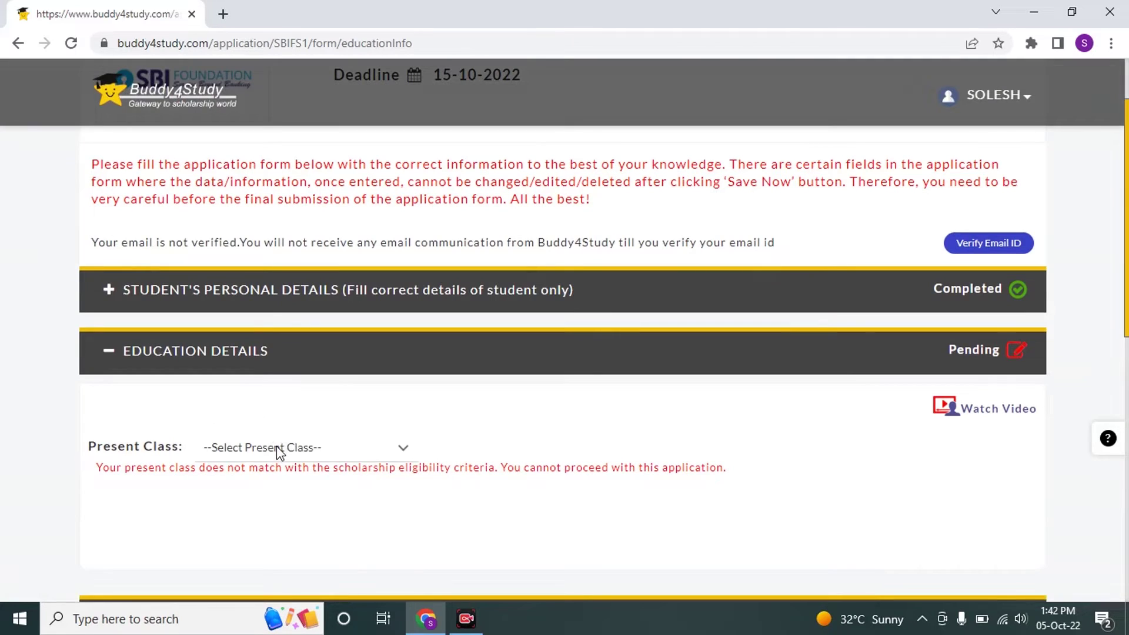
left_click(280, 453)
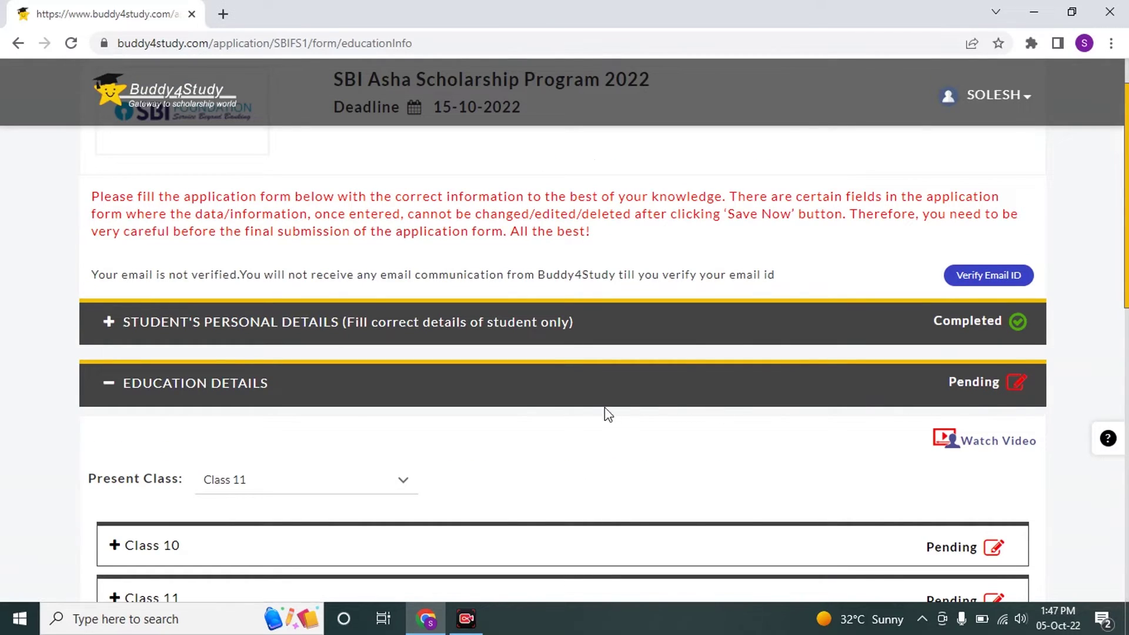
left_click(333, 491)
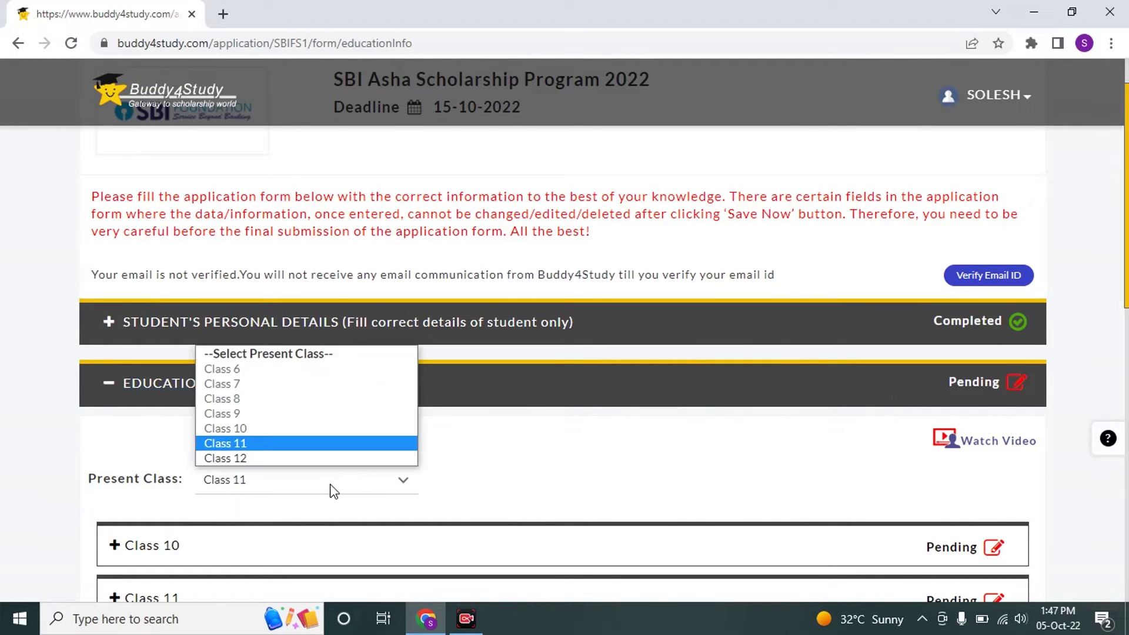
left_click(253, 448)
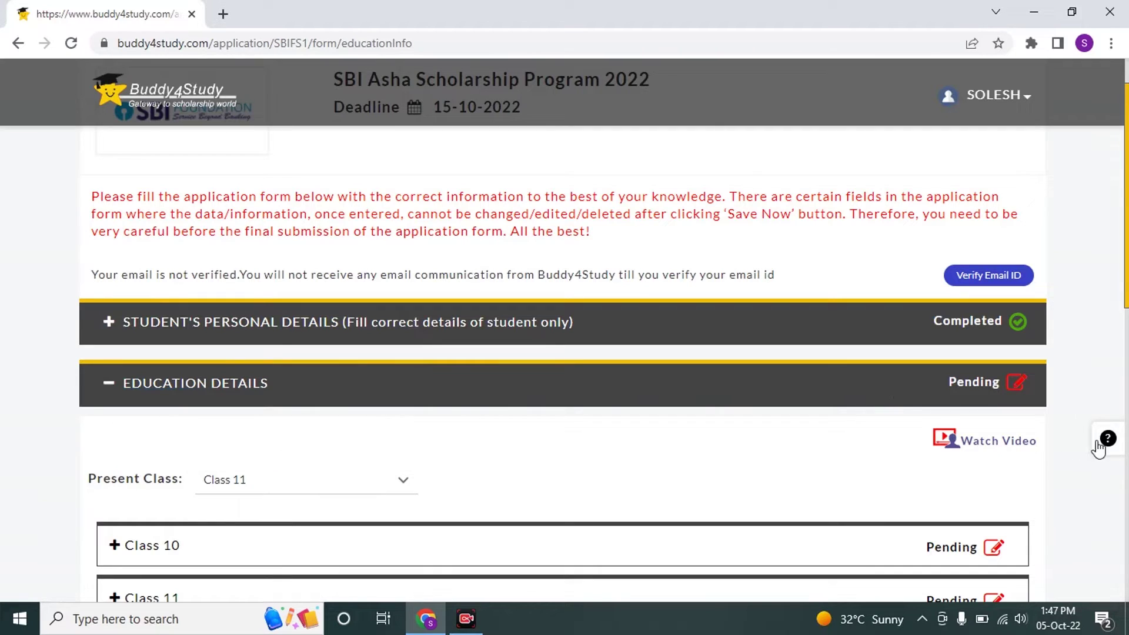
- Expand the Class 10 entry in the education details to show its academic detail fields
scroll(829, 436, "down", 3)
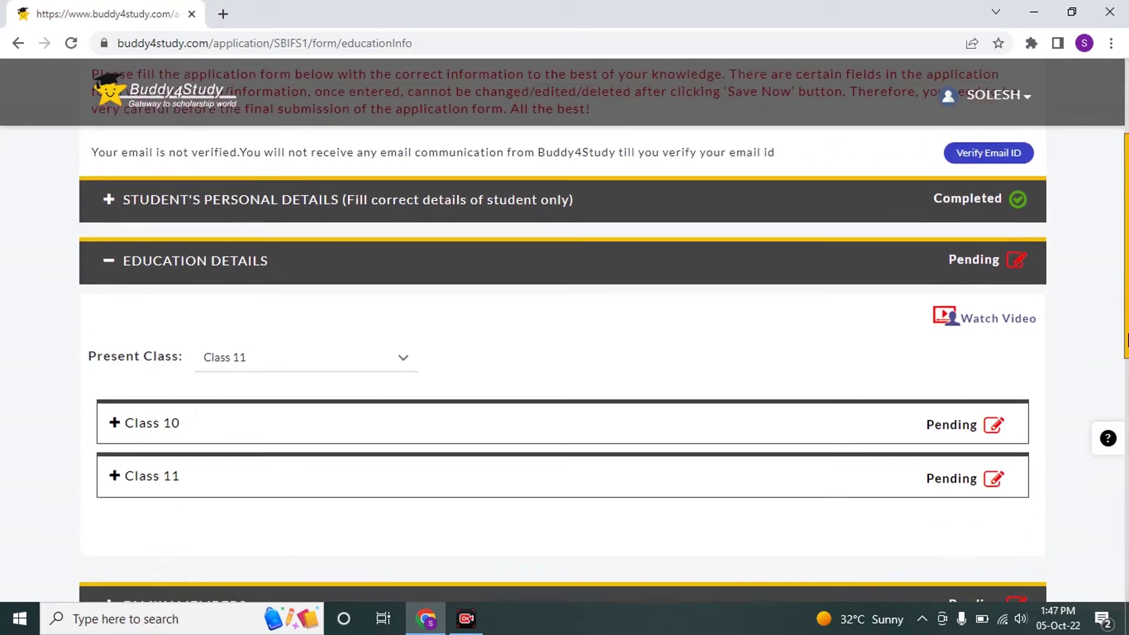
left_click(229, 407)
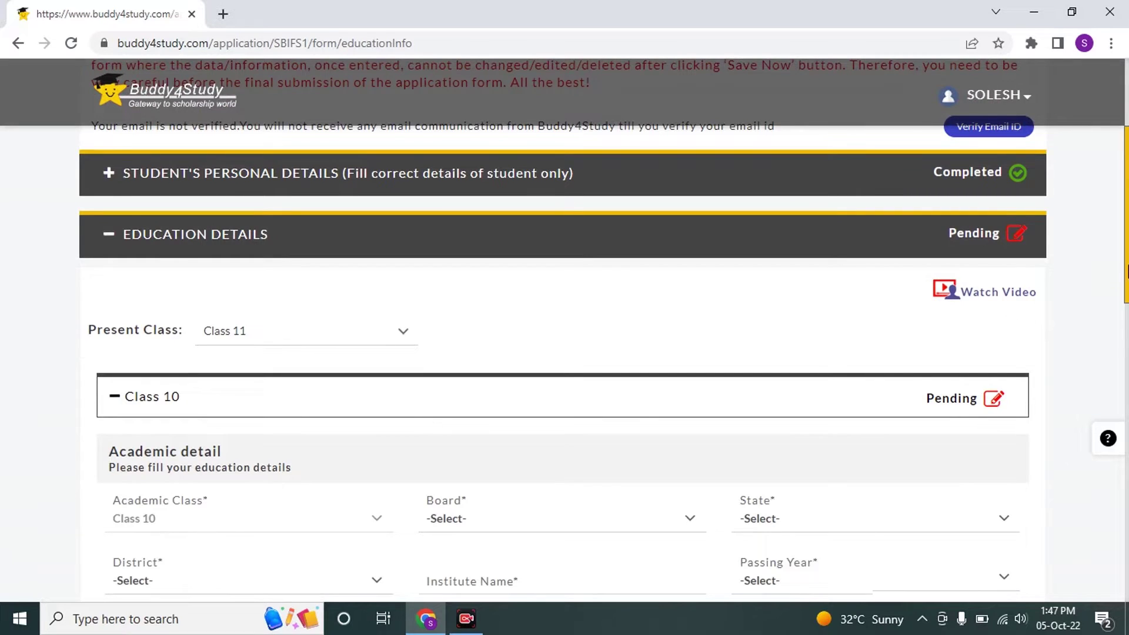
scroll(1126, 267, "down", 2)
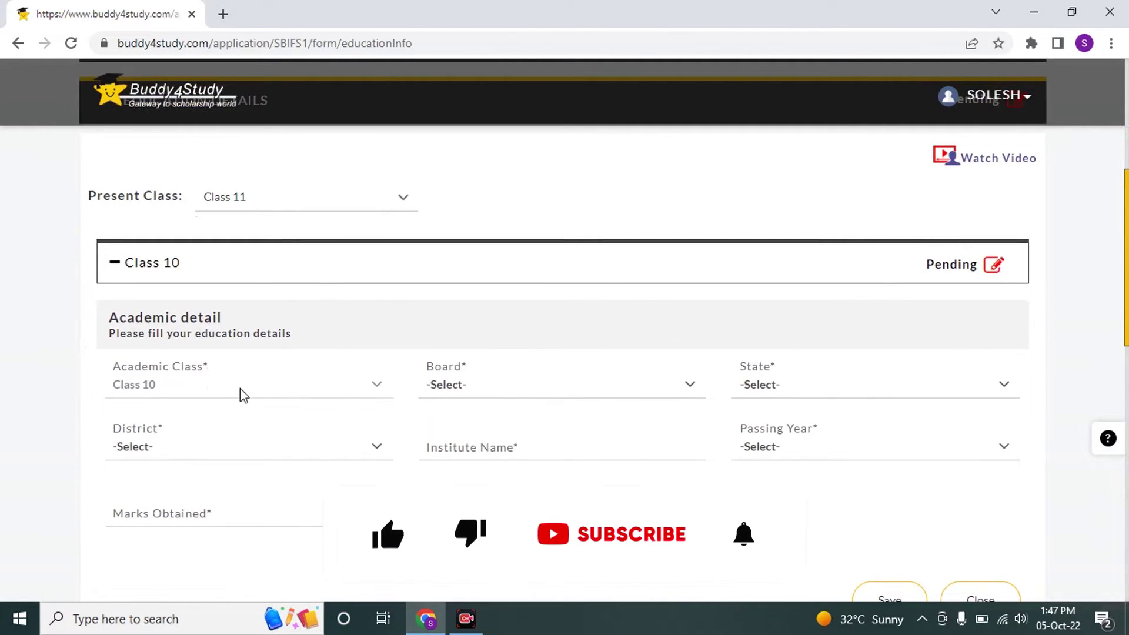
- Examine the Class 10 fields for board, state, district, institute name, passing year, marks obtained and total marks
left_click(497, 387)
left_click(774, 388)
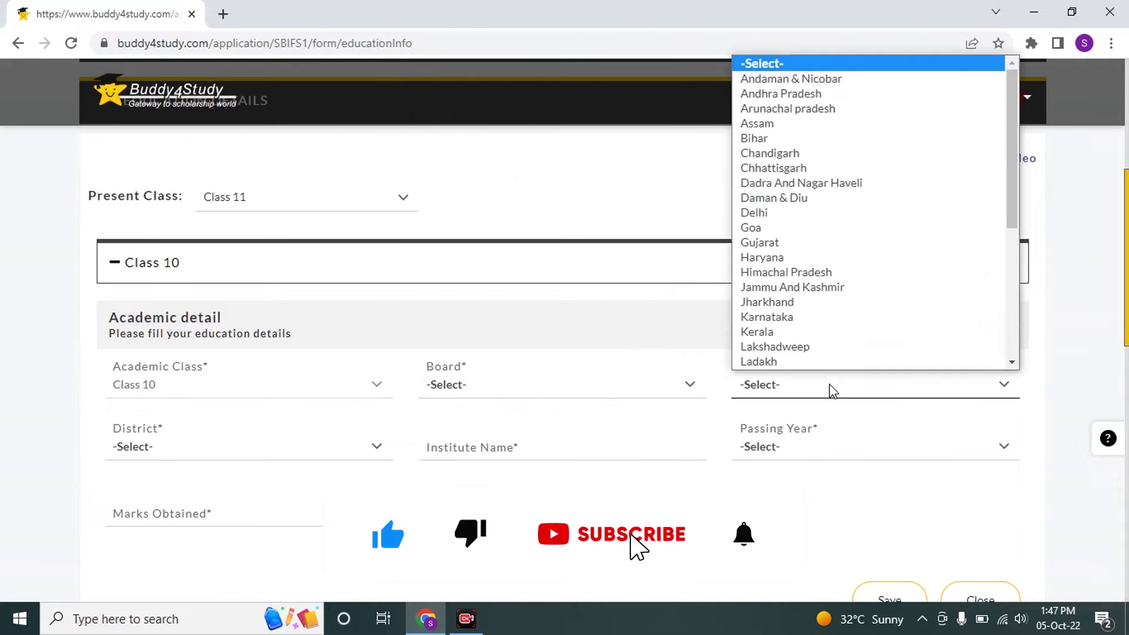
left_click(267, 453)
left_click(556, 446)
left_click(783, 455)
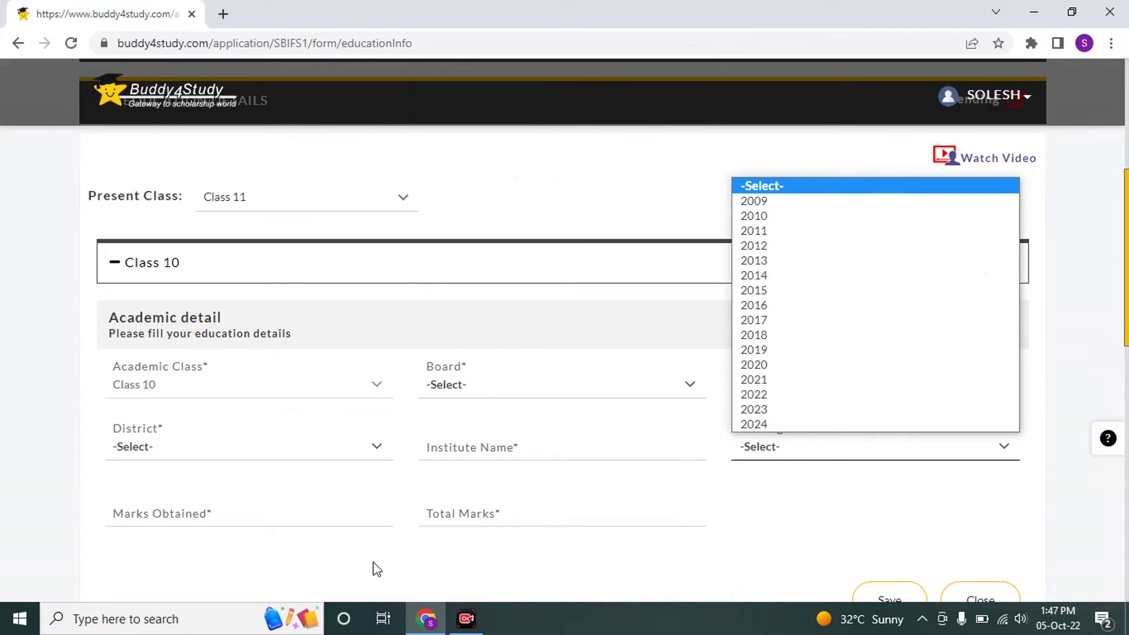
left_click(192, 516)
left_click(497, 515)
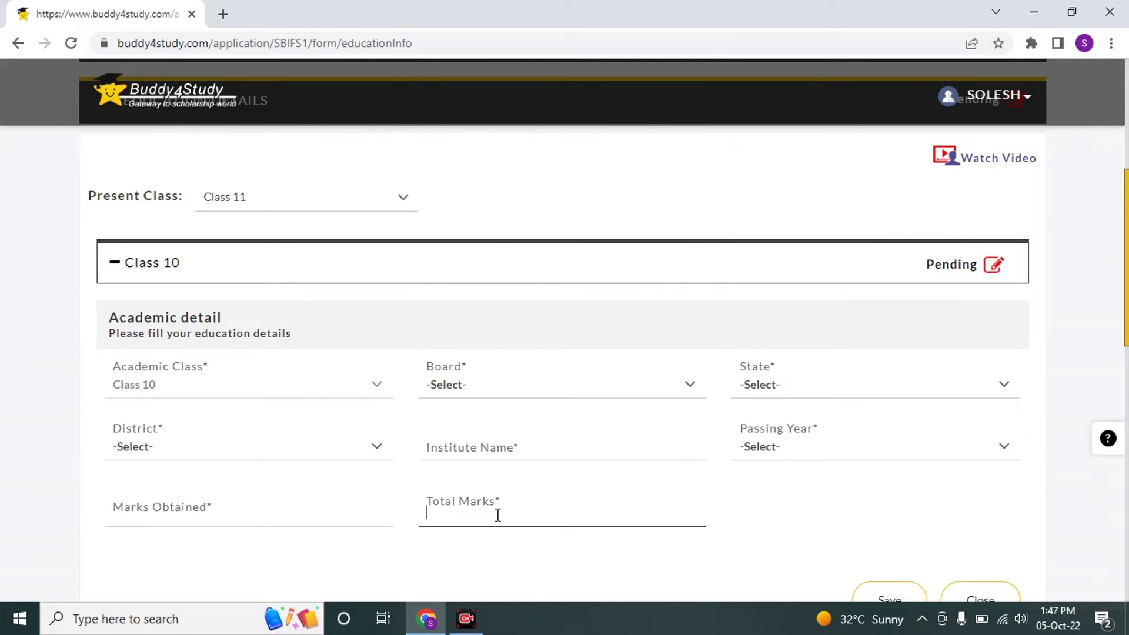
- Expand the Class 11 entry in the education details to show its academic detail fields
scroll(438, 468, "down", 4)
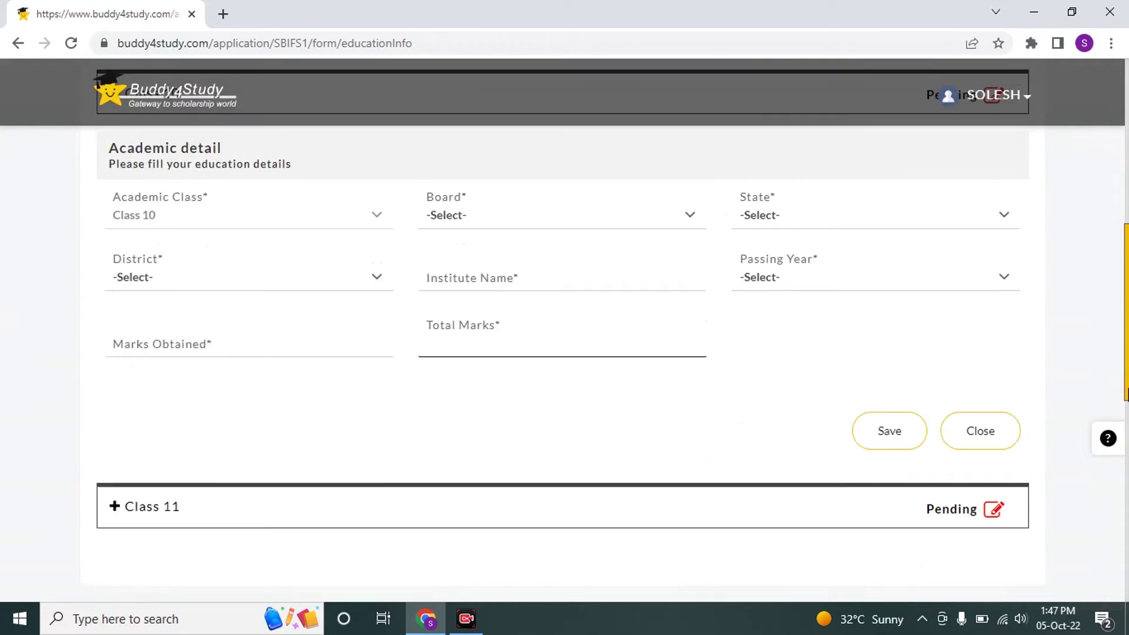
left_click(115, 436)
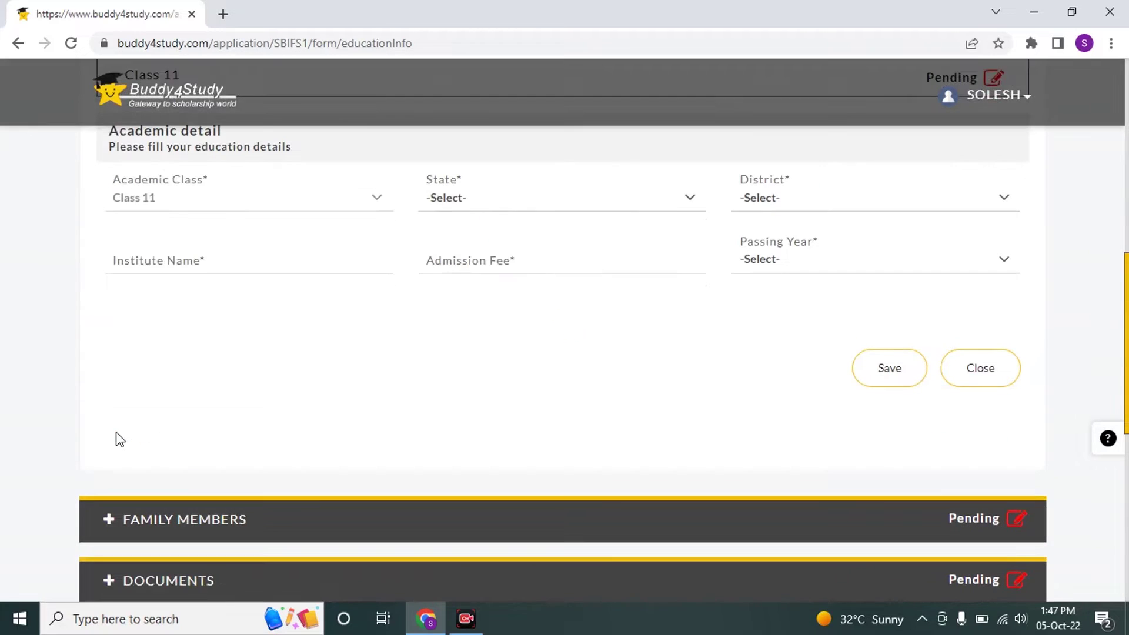
right_click(1126, 321)
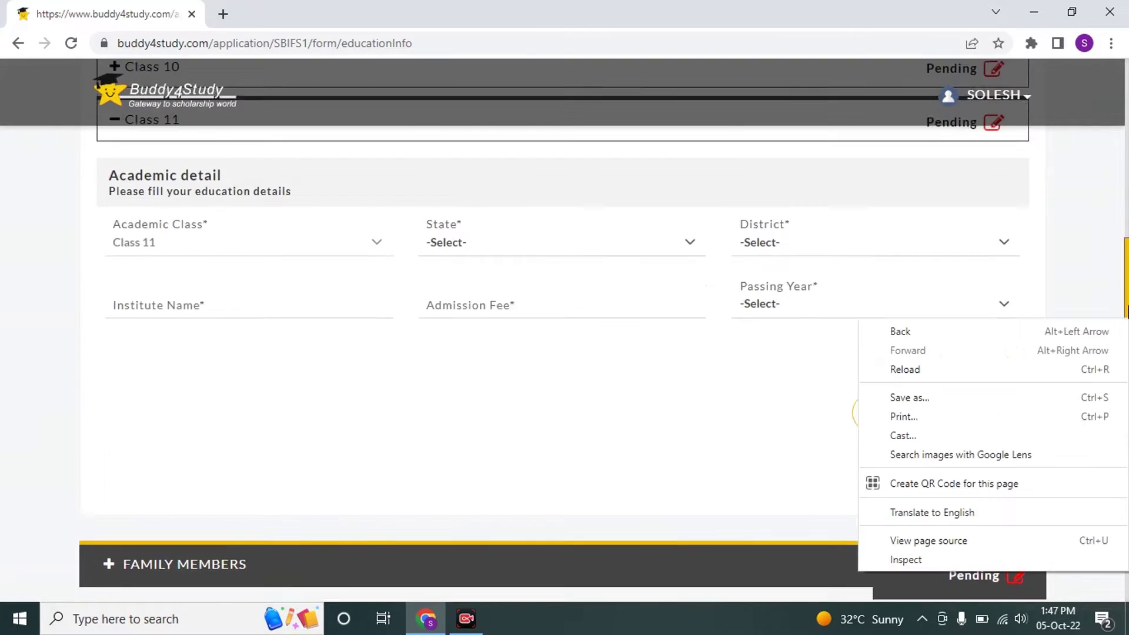
left_click(1126, 268)
scroll(1094, 242, "up", 1)
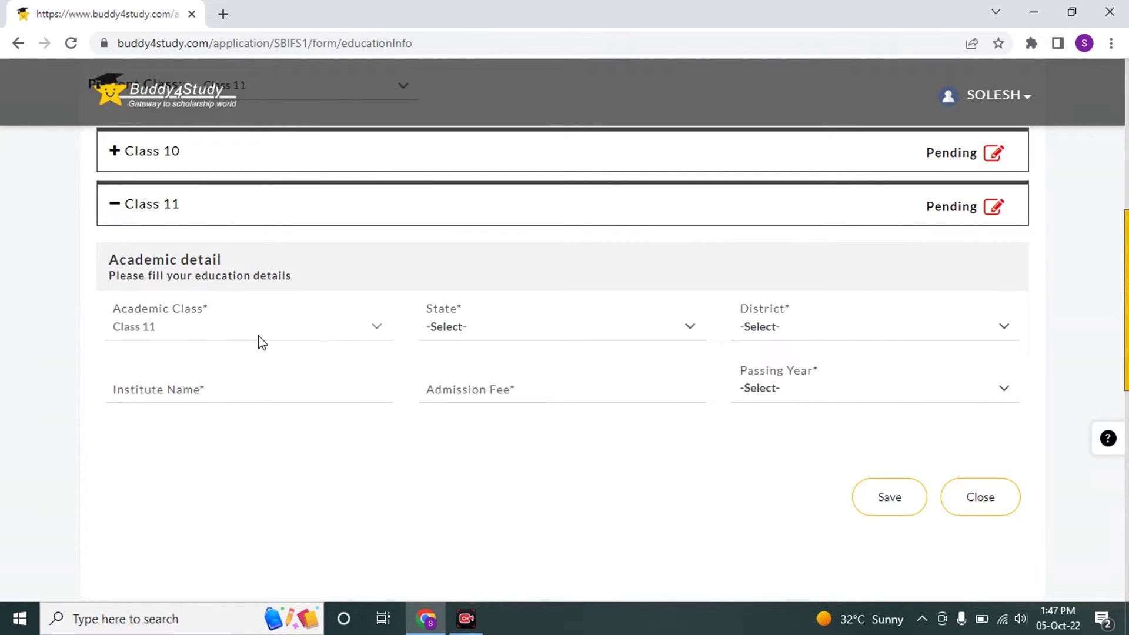
- Go through the Class 11 fields for state, district, institute name, admission fee and passing year, and expand the Class 11 entry again
left_click(522, 338)
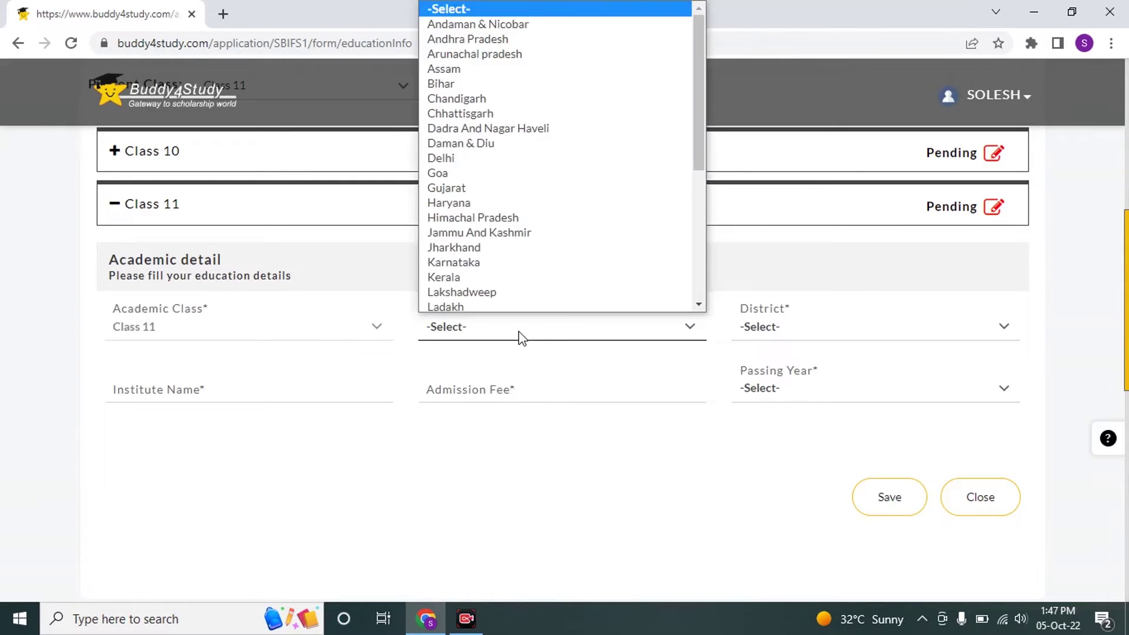
left_click(778, 326)
left_click(289, 401)
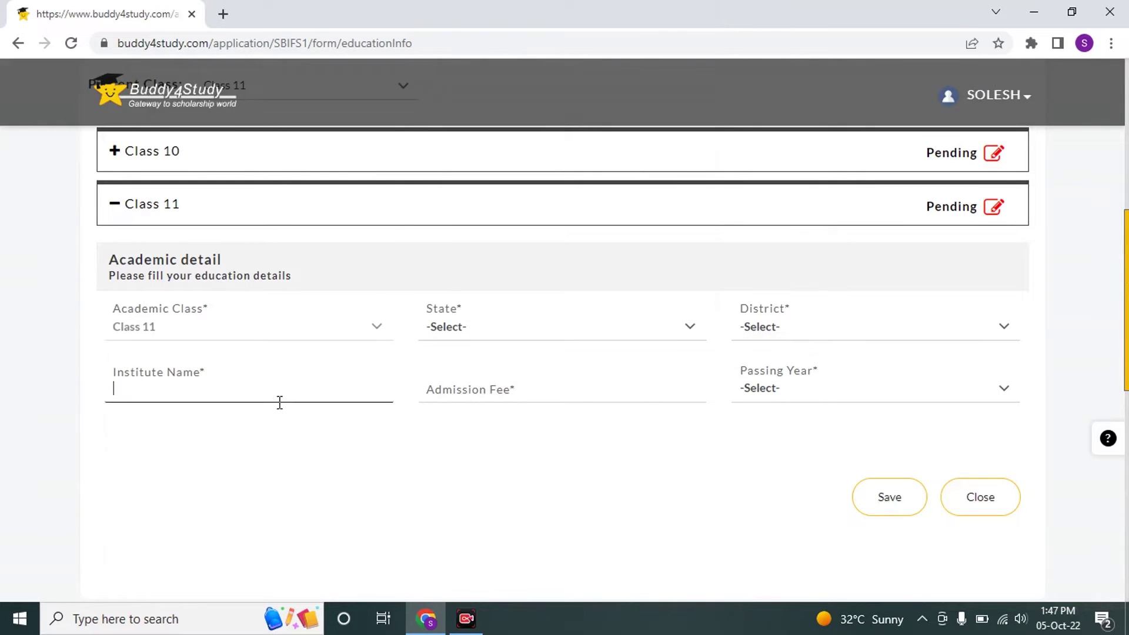
left_click(491, 402)
left_click(781, 388)
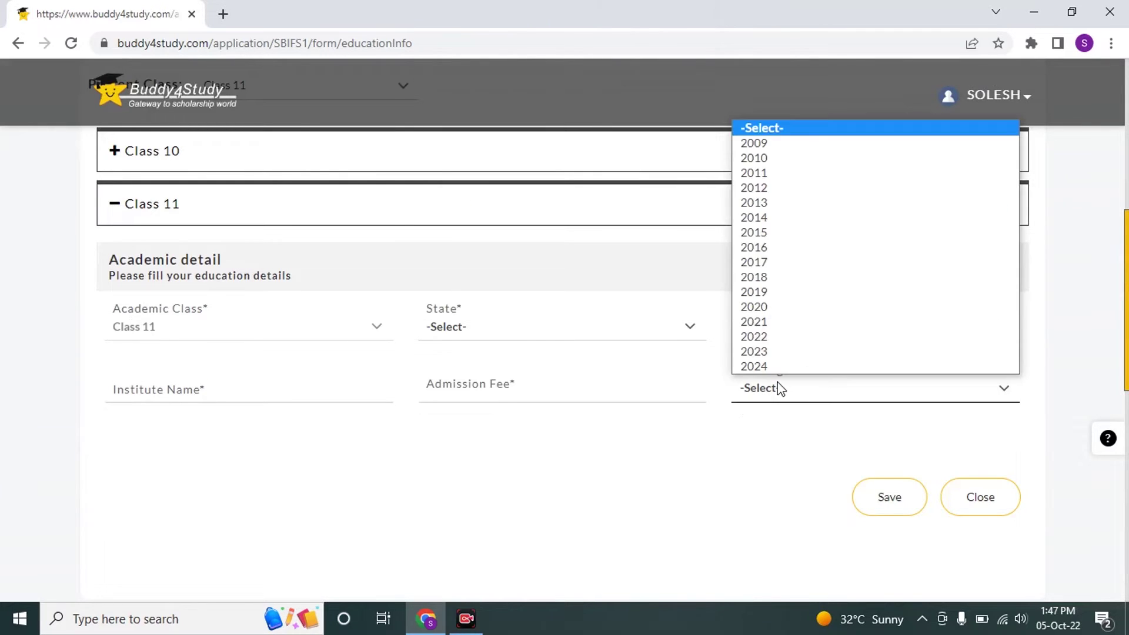
left_click(844, 520)
left_click(914, 509)
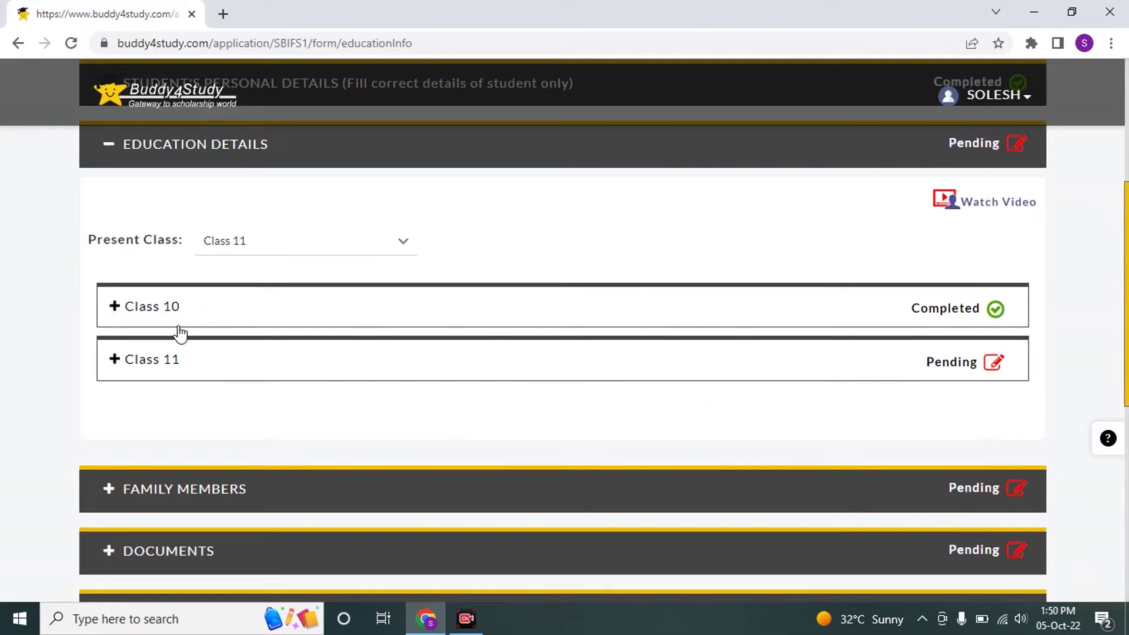
left_click(192, 368)
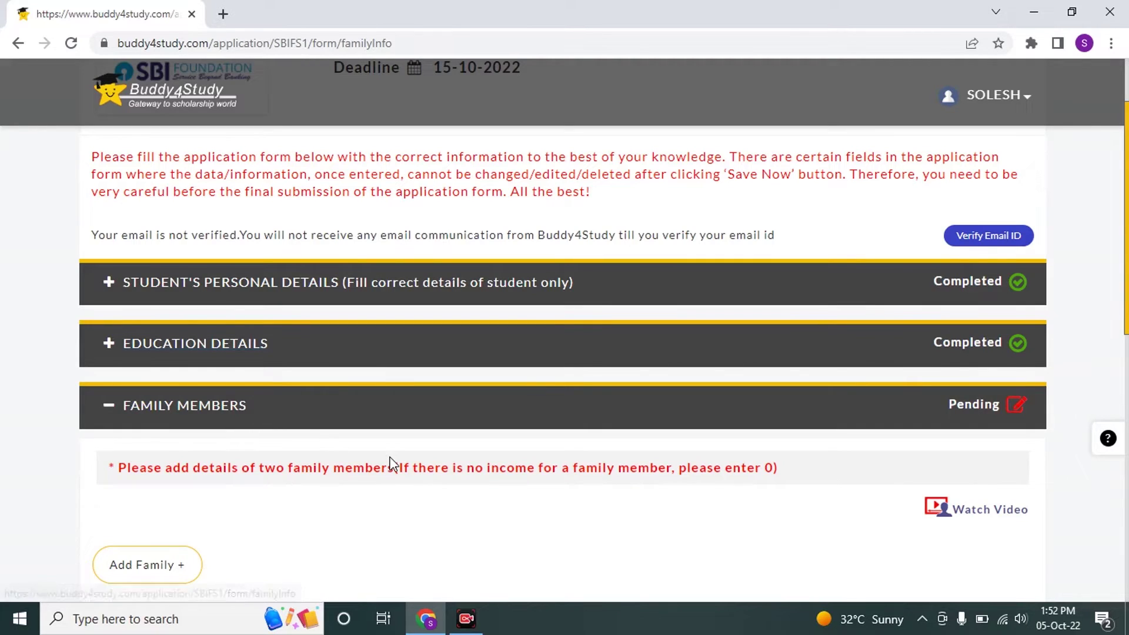
- Add the mother as a second family member, and save the family details to continue to the documents section
scroll(1037, 362, "down", 3)
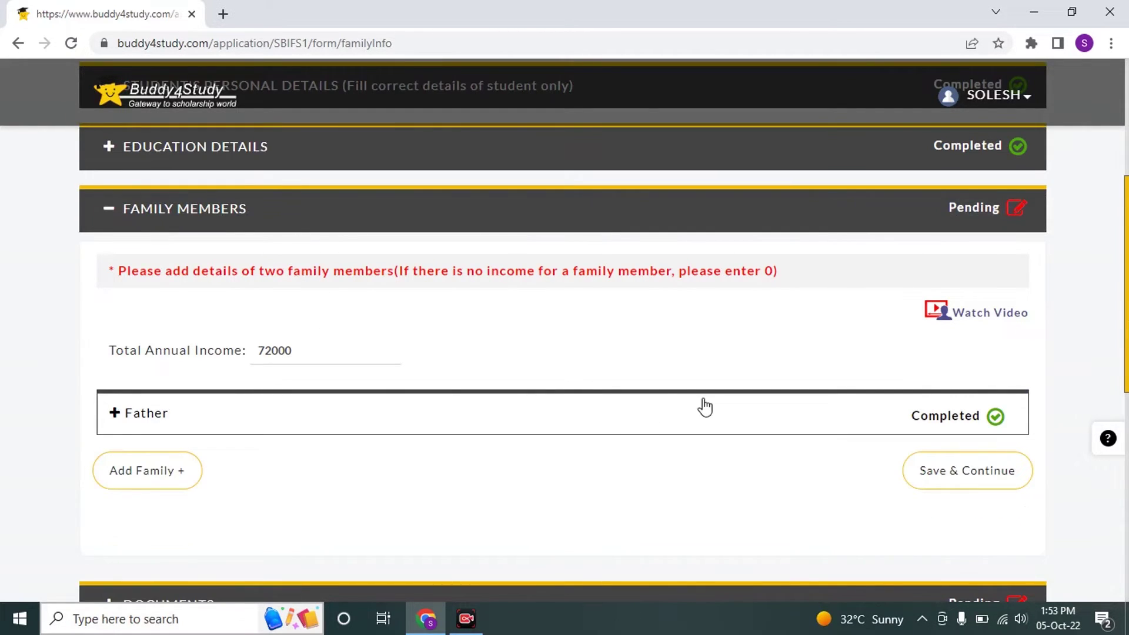
left_click(150, 478)
left_click(990, 476)
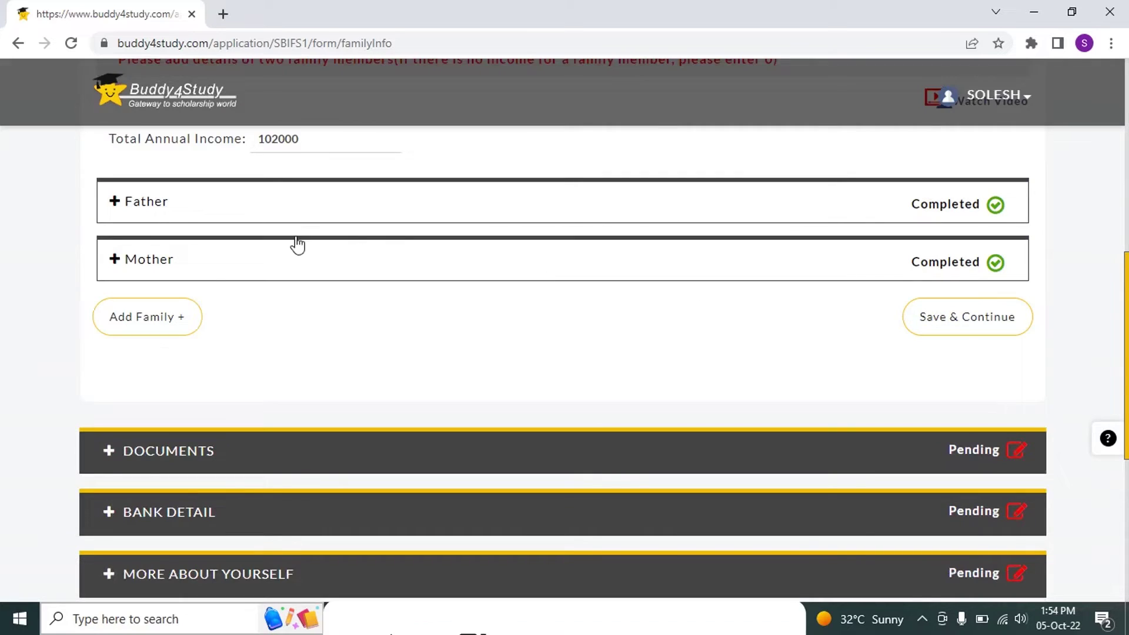
left_click(971, 458)
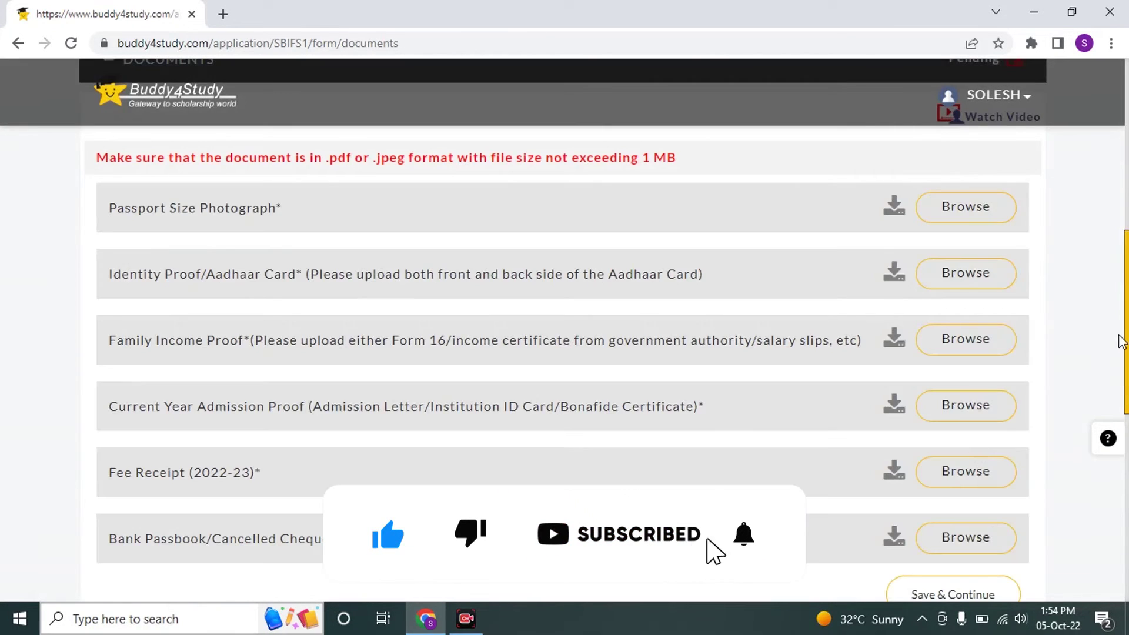
- Examine the file requirements and the list of required documents, from the passport size photograph to the bank passbook
scroll(1113, 340, "up", 5)
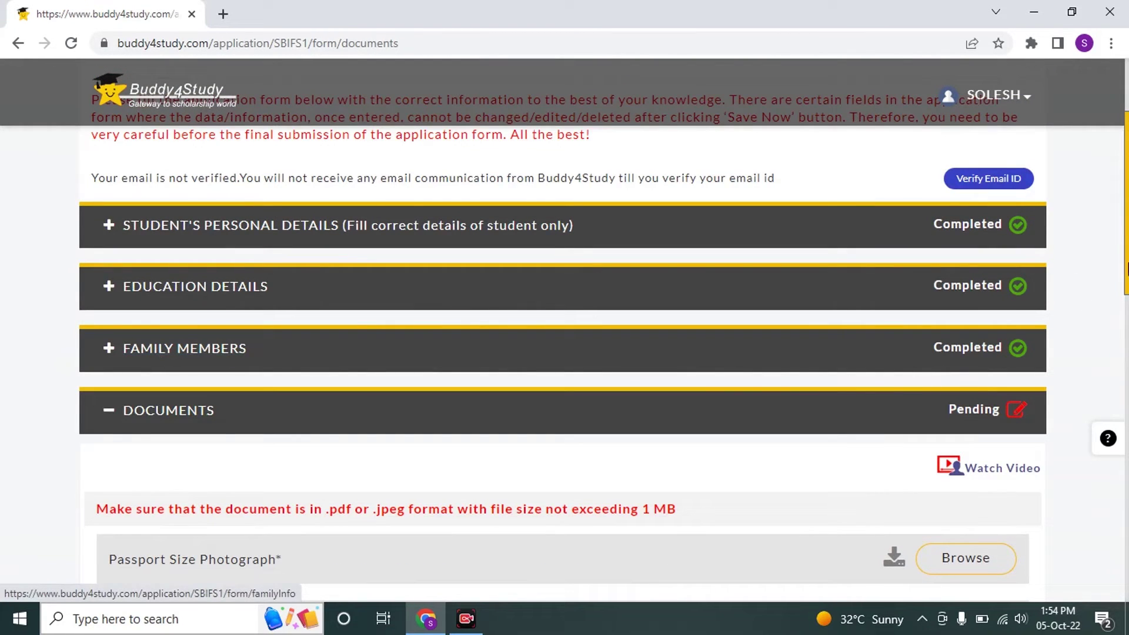
scroll(1064, 332, "down", 2)
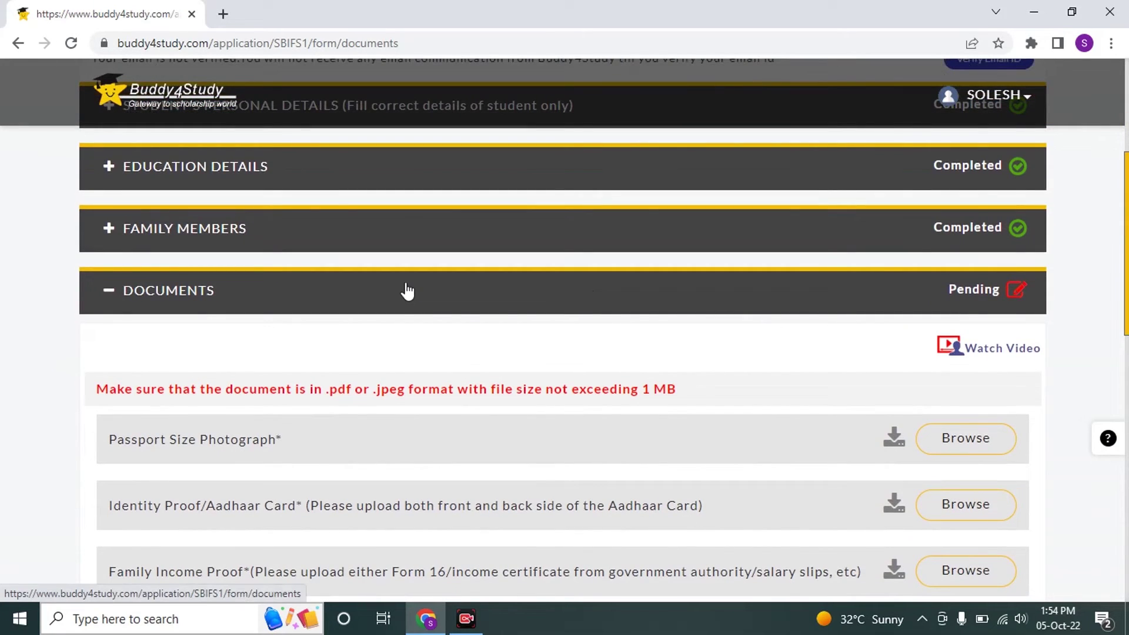
left_click_drag(1127, 304, 1127, 340)
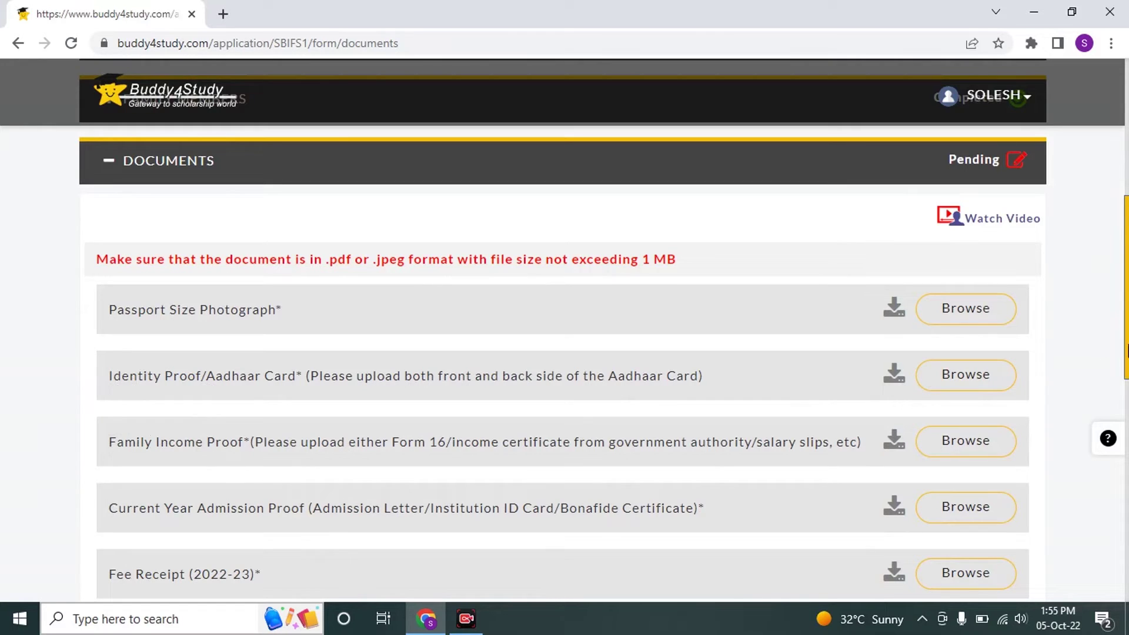
scroll(737, 423, "down", 3)
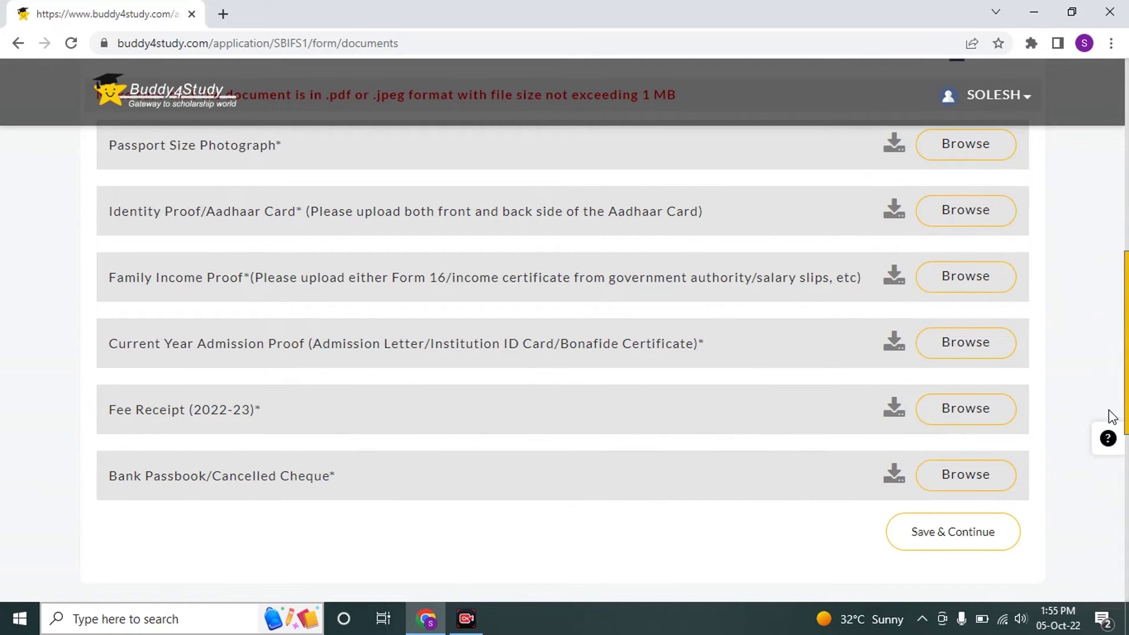
scroll(1127, 412, "down", 2)
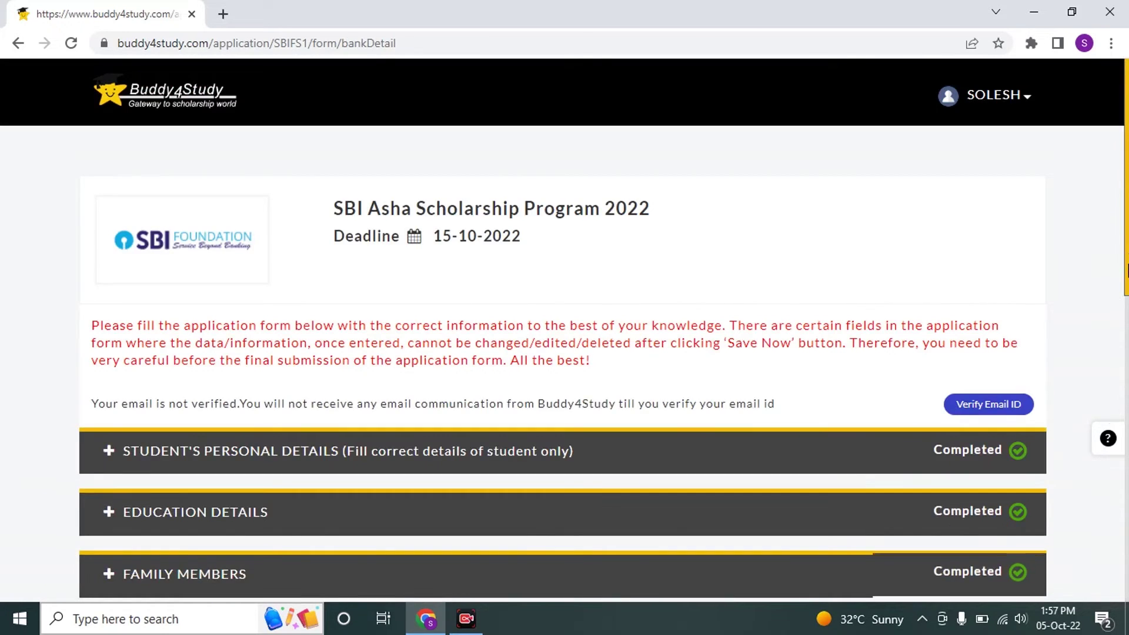
- Start adding a new bank entry in the Bank Detail section of the application
scroll(1127, 320, "down", 3)
scroll(1127, 321, "down", 3)
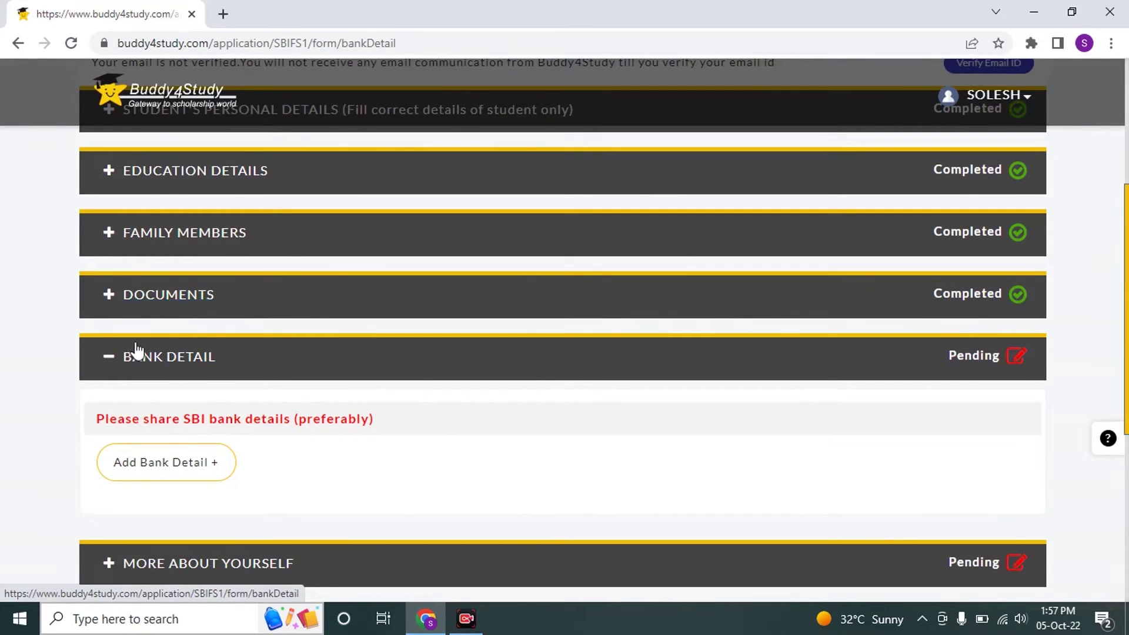
left_click(140, 471)
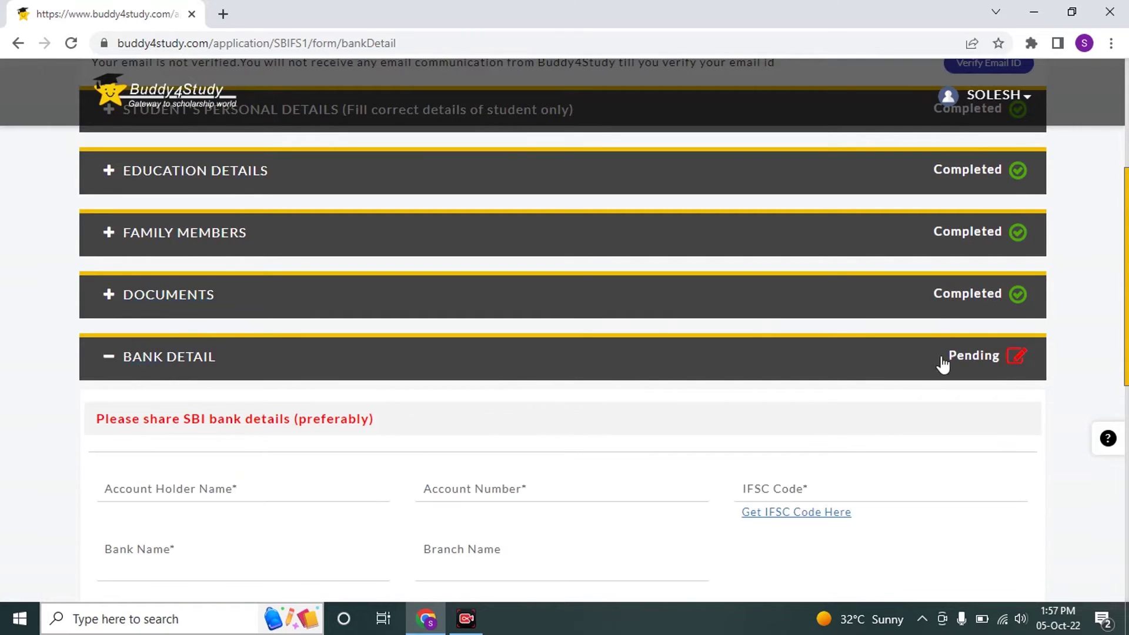
- Go through the account holder name, account number and IFSC code fields, and save the bank details
scroll(1127, 347, "down", 3)
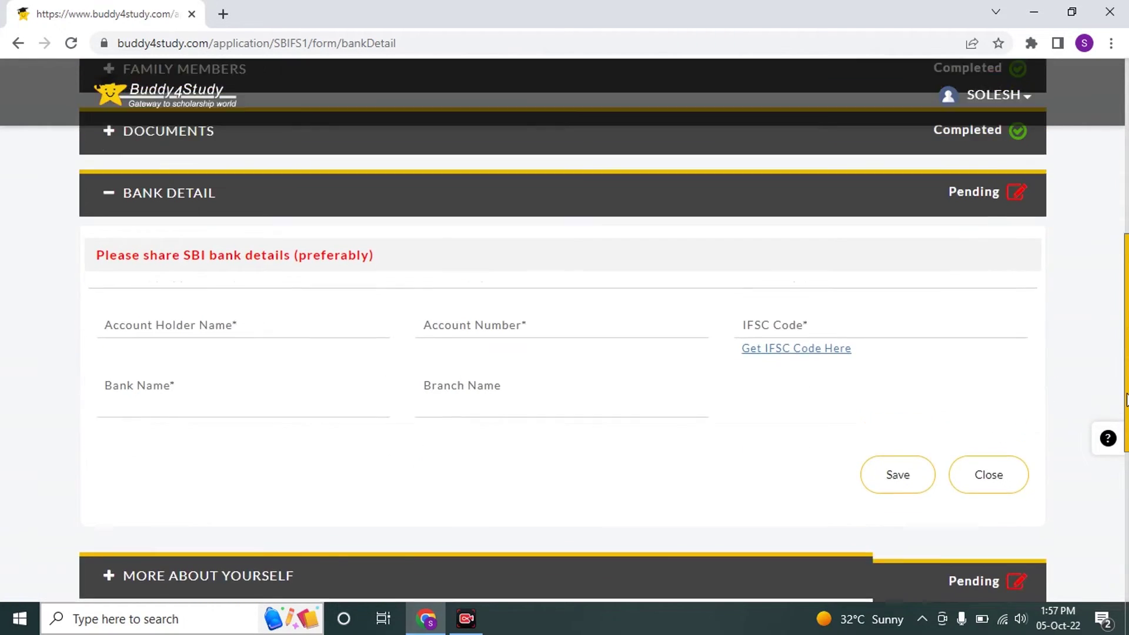
left_click(216, 352)
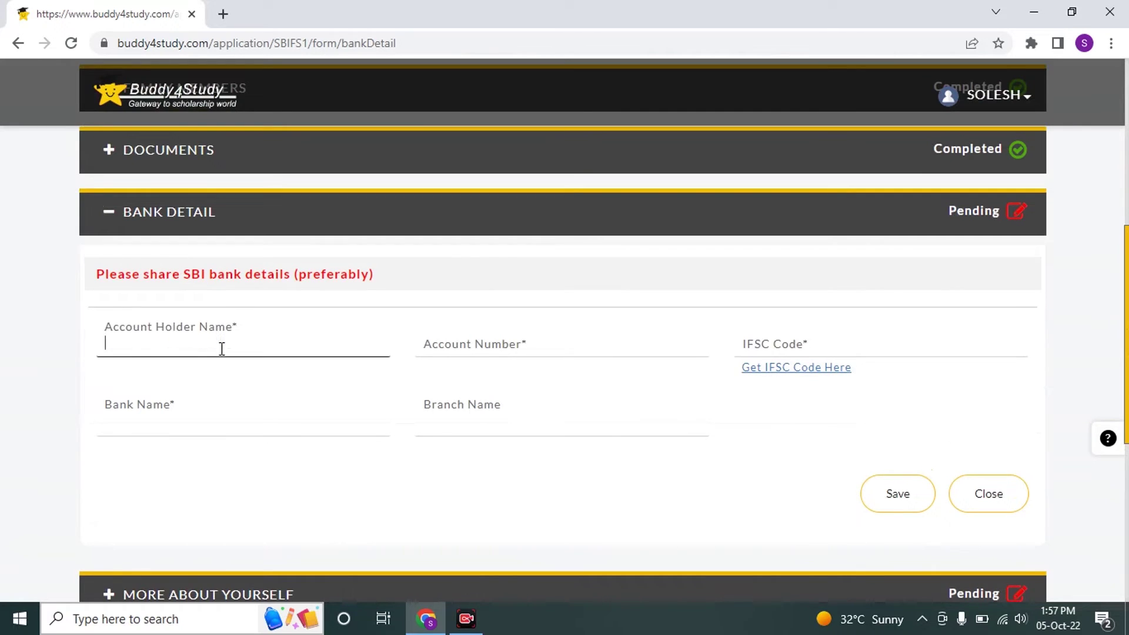
left_click(491, 346)
left_click(756, 340)
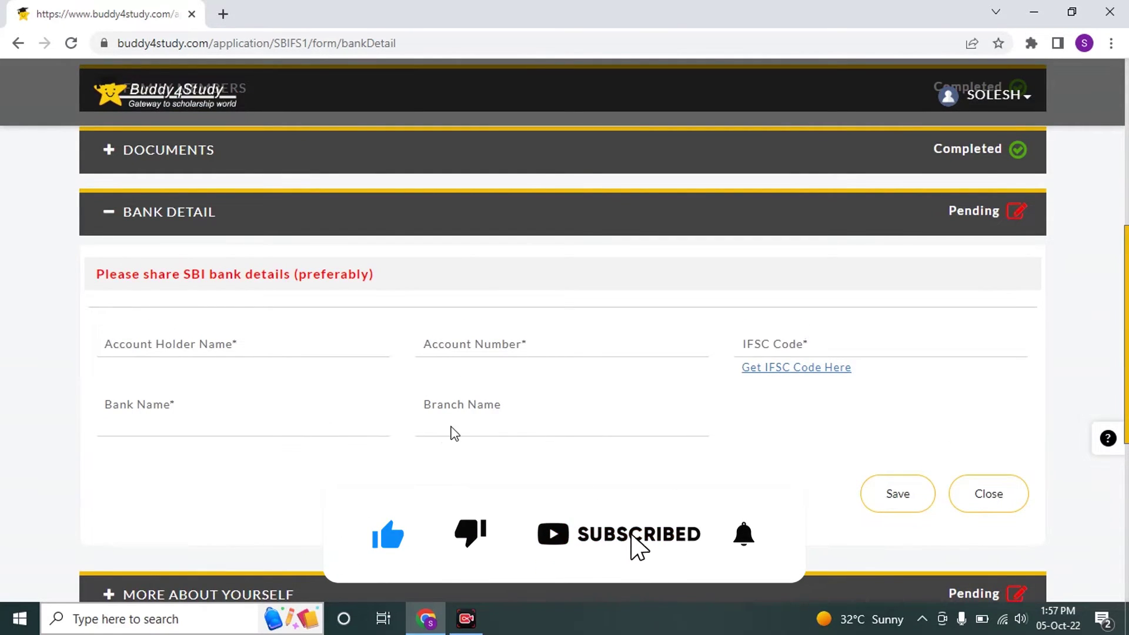
left_click(889, 506)
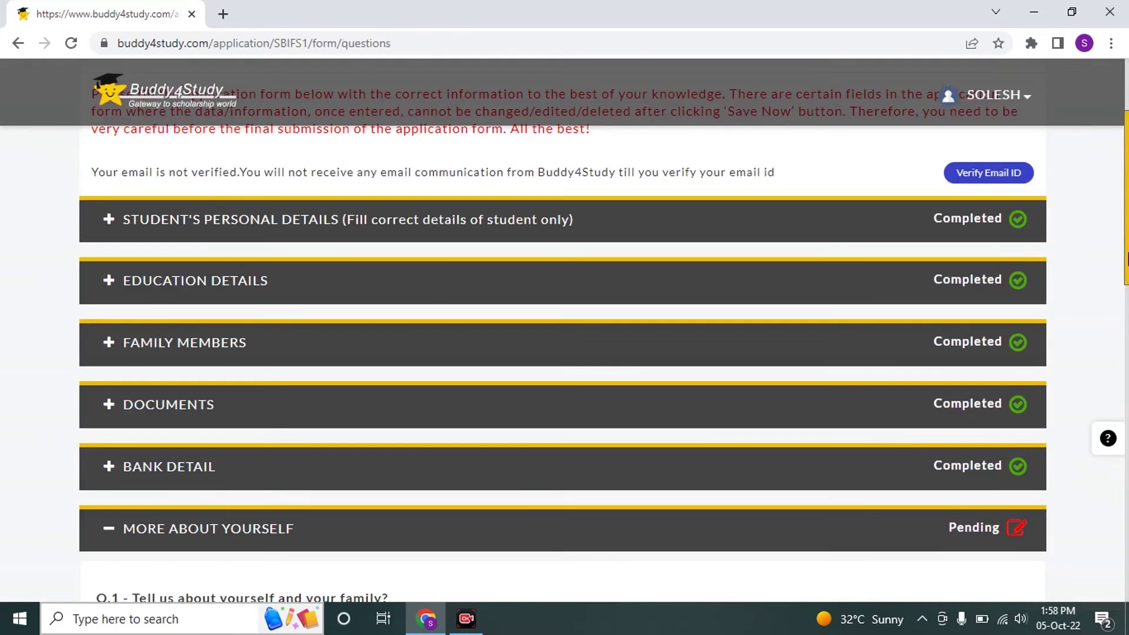
- Examine the five questions under More About Yourself and the terms for submitting the application form
scroll(422, 381, "down", 2)
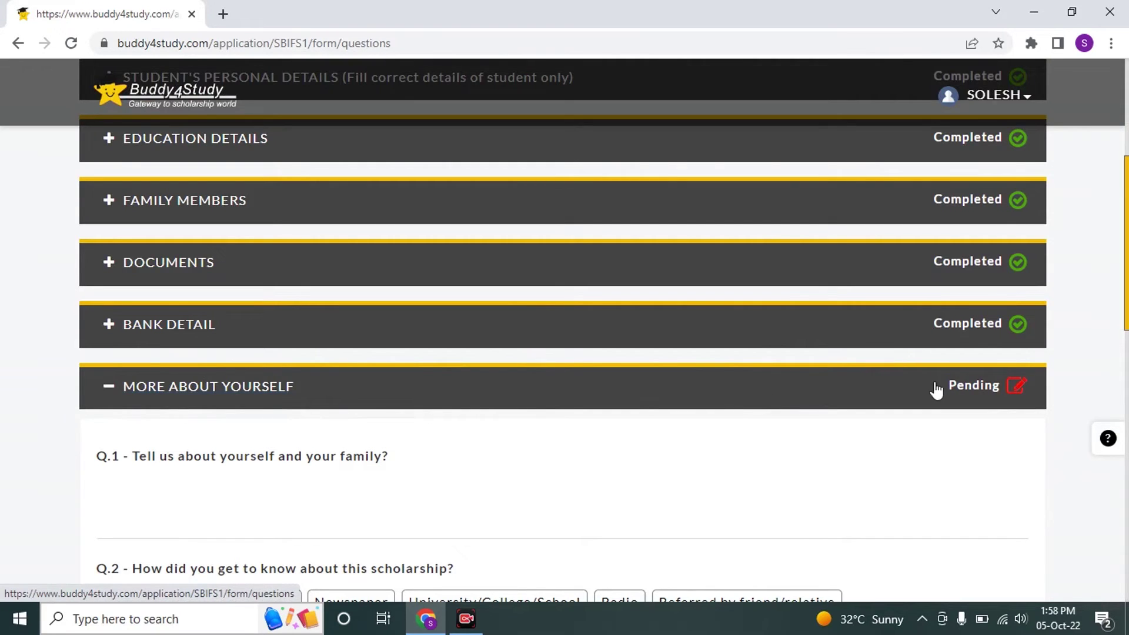
scroll(675, 390, "down", 2)
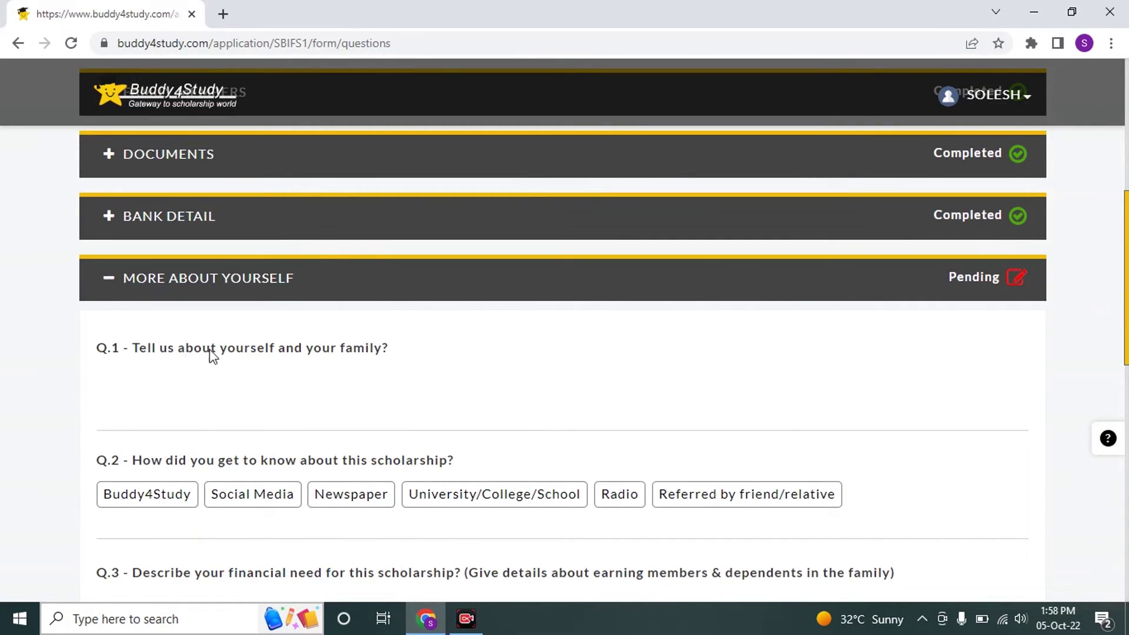
left_click(254, 428)
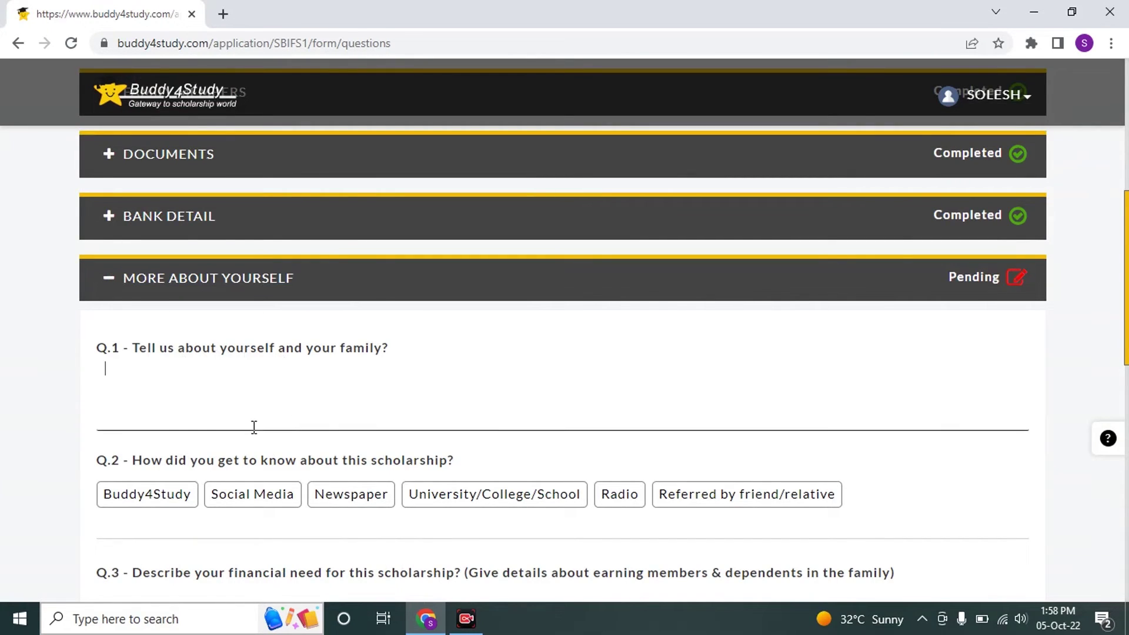
scroll(1085, 371, "down", 2)
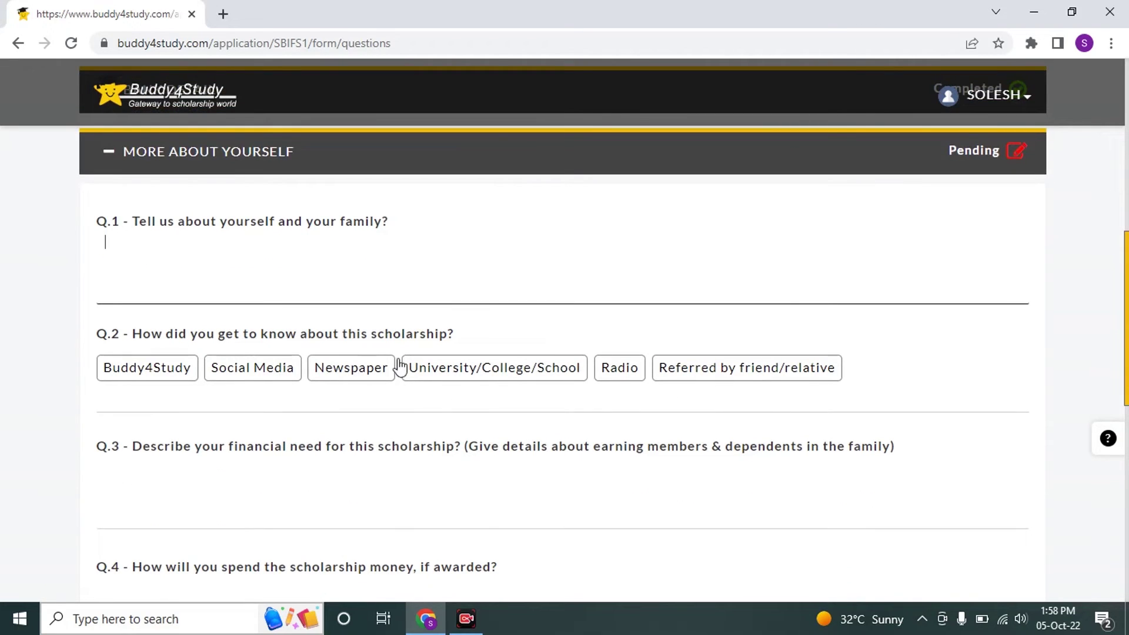
left_click_drag(1127, 326, 1126, 388)
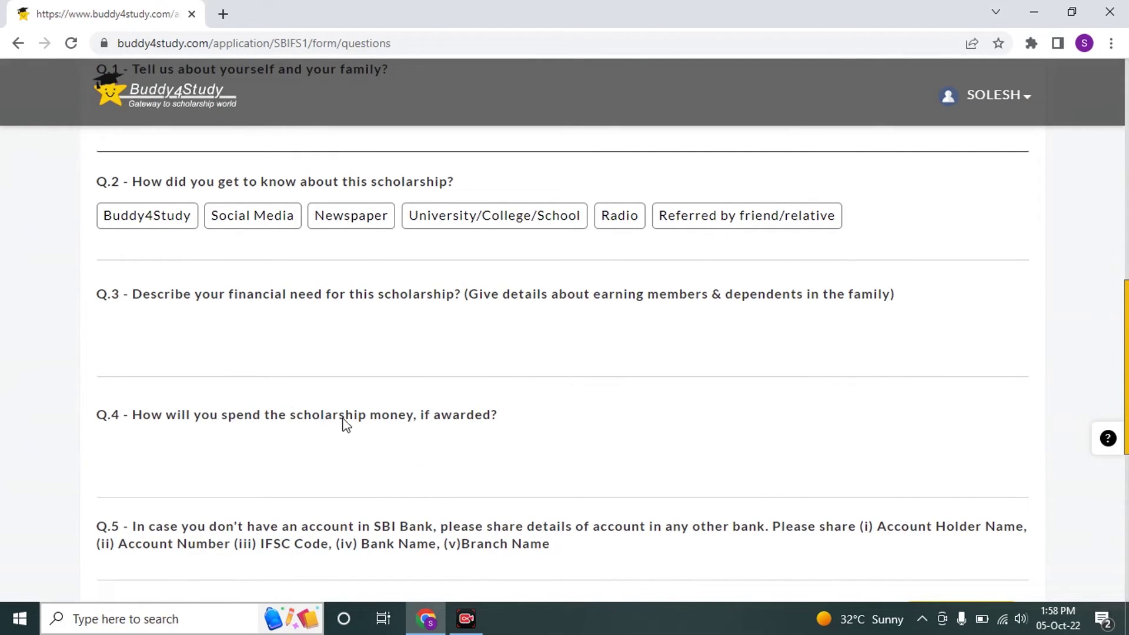
scroll(662, 467, "down", 8)
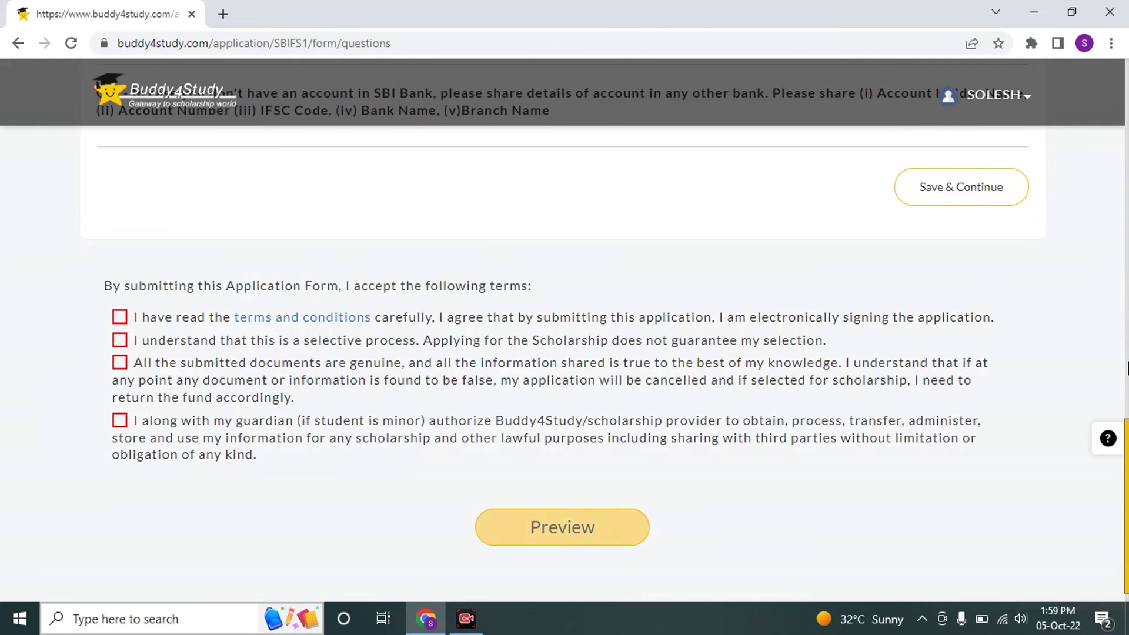
scroll(1022, 422, "up", 11)
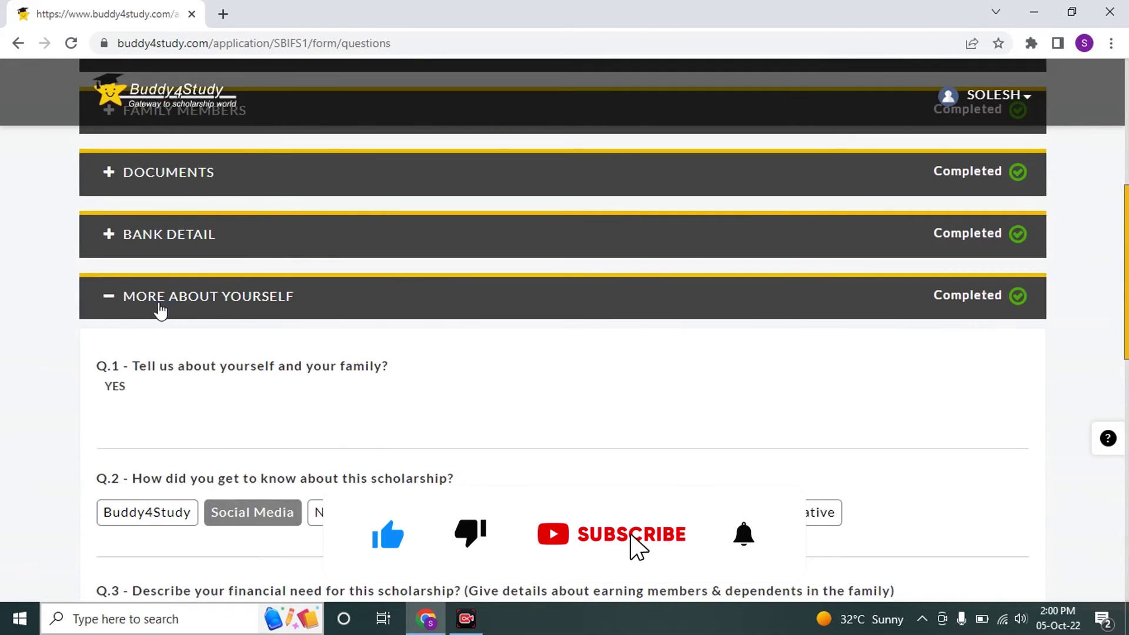
- Accept the submission terms, including the terms and conditions, selective process and genuine documents statements, and preview the application
left_click_drag(1122, 268, 1126, 488)
scroll(133, 295, "down", 4)
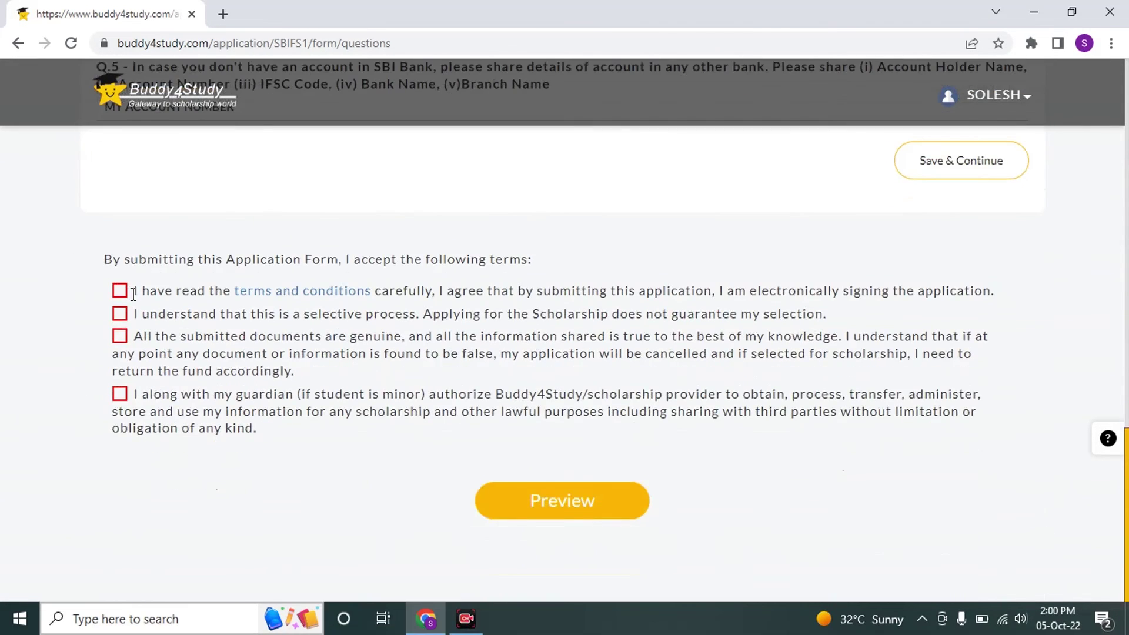
left_click(121, 290)
left_click(120, 314)
left_click(120, 336)
left_click(566, 491)
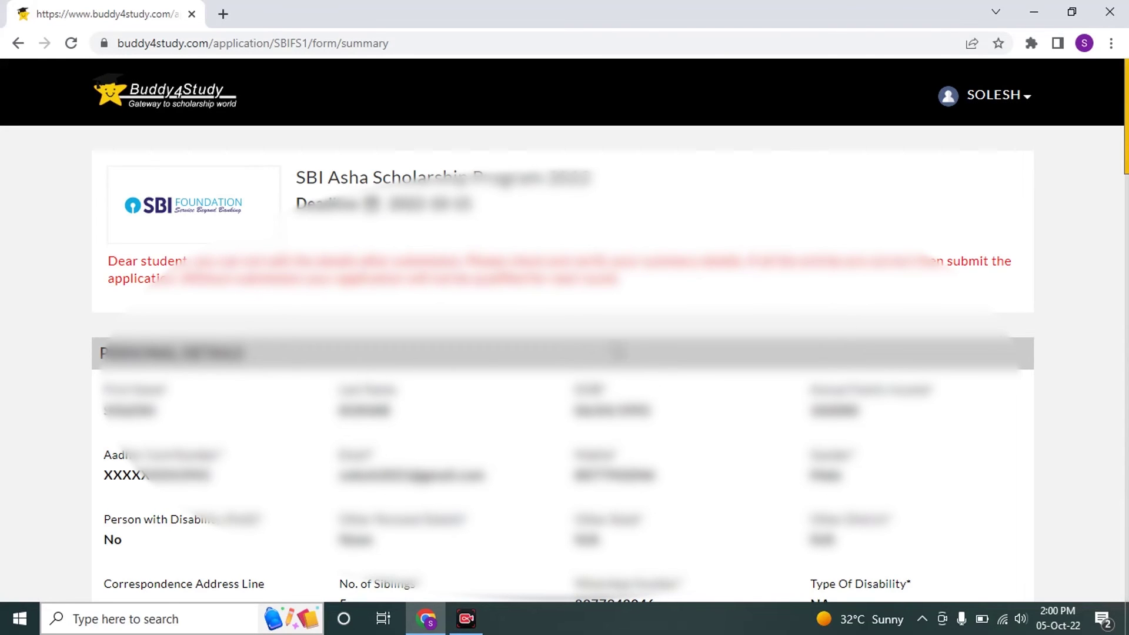
- Submit the application from the end of its summary, and skip the invitation to refer friends
left_click_drag(1127, 146, 1127, 596)
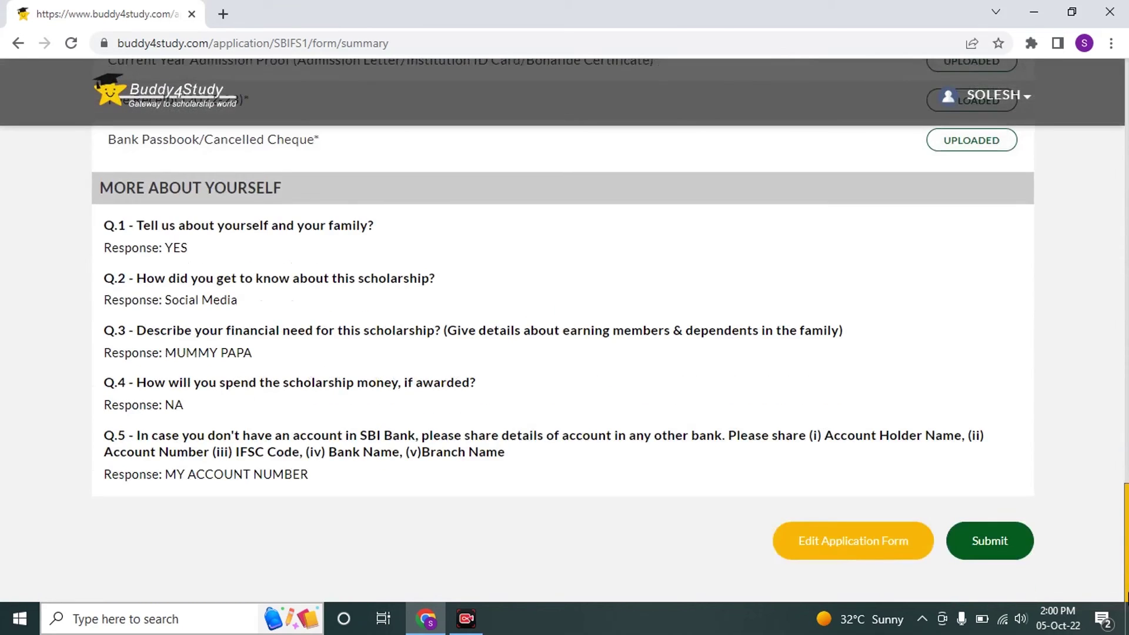
left_click(1005, 544)
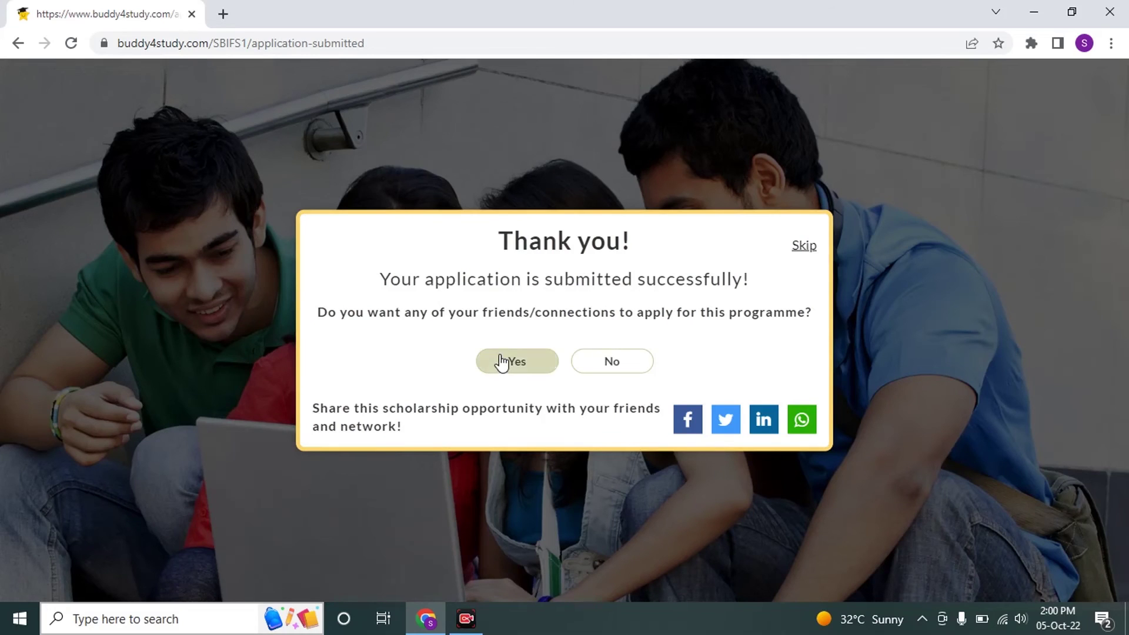
left_click(800, 252)
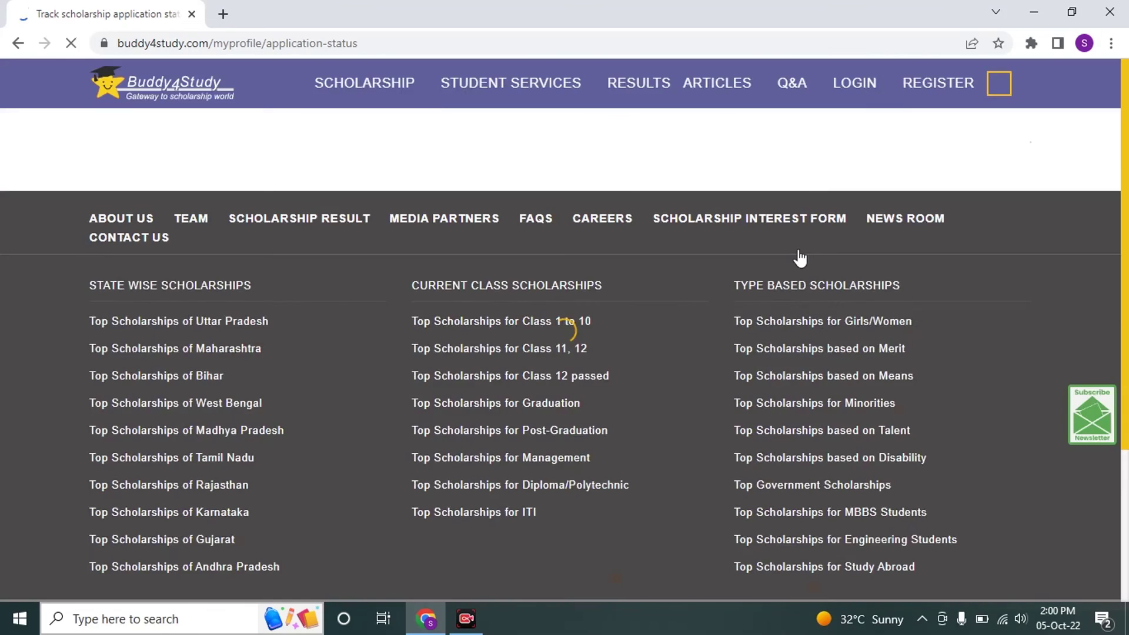